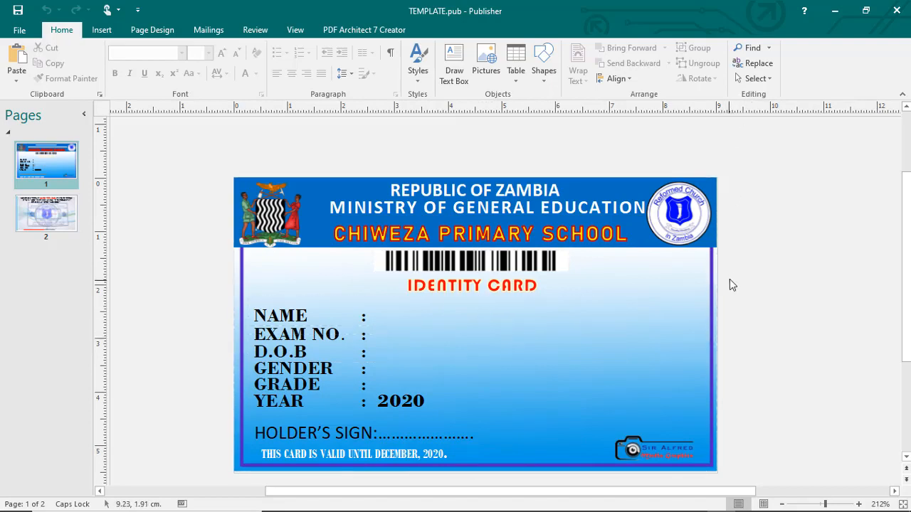
# Step: Minimise the card template, switch to the DEMO folder in File Explorer and examine the pictures in its PHOTOS subfolder
pyautogui.click(865, 10)
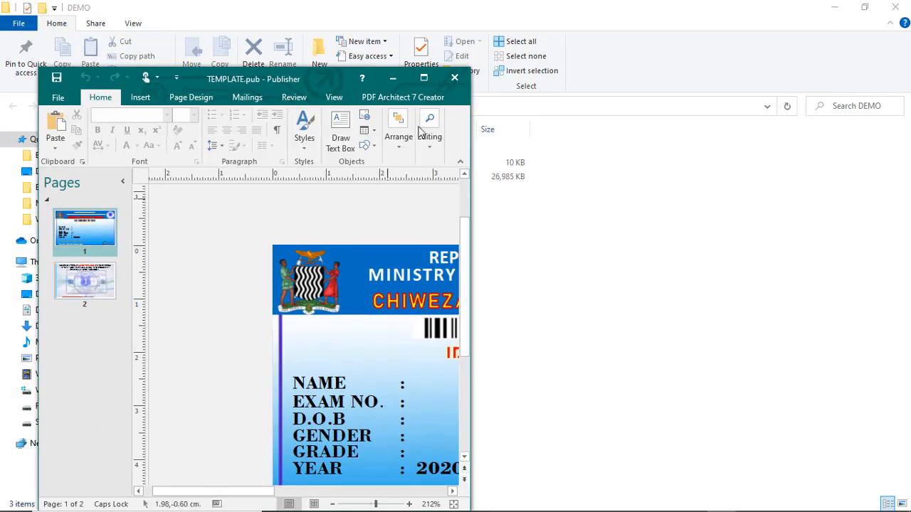
pyautogui.click(392, 78)
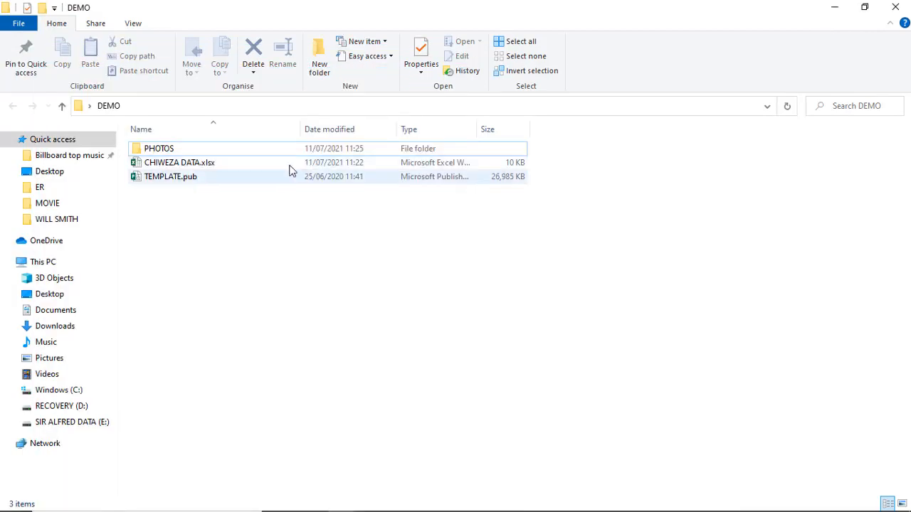
pyautogui.click(230, 151)
pyautogui.doubleClick(230, 151)
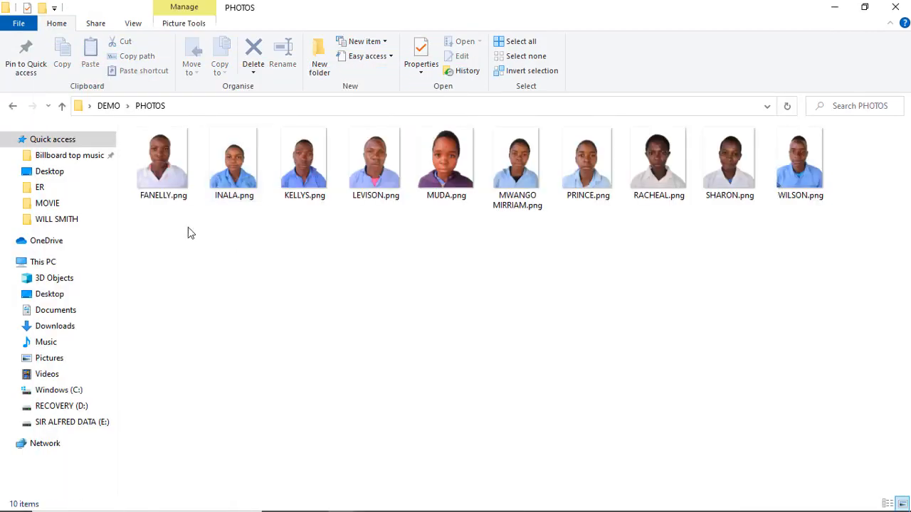
pyautogui.moveTo(153, 228); pyautogui.dragTo(888, 178)
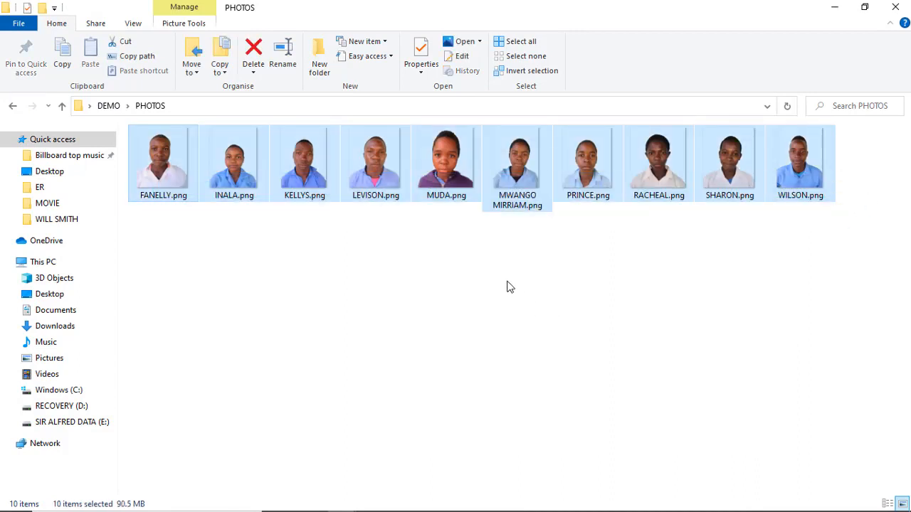
pyautogui.click(749, 270)
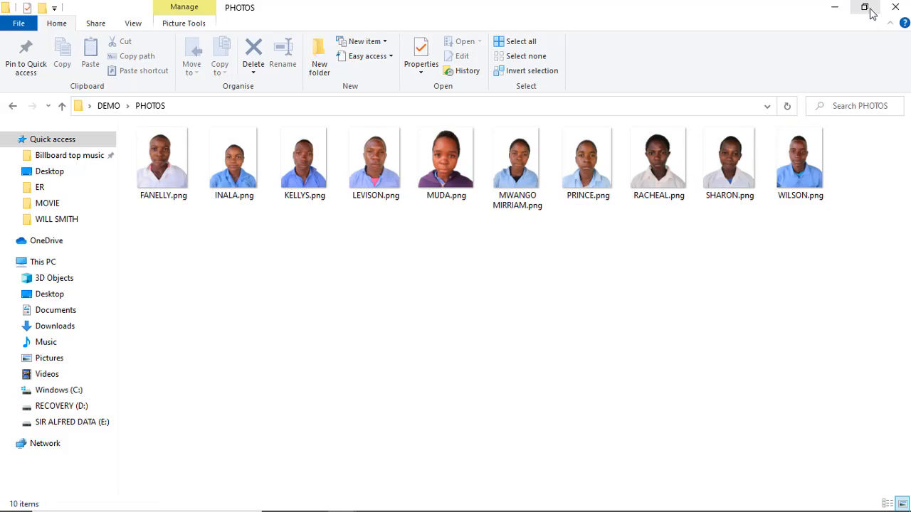
# Step: Close the folder window, reopen DEMO from the desktop and review its contents and the PHOTOS subfolder
pyautogui.click(896, 8)
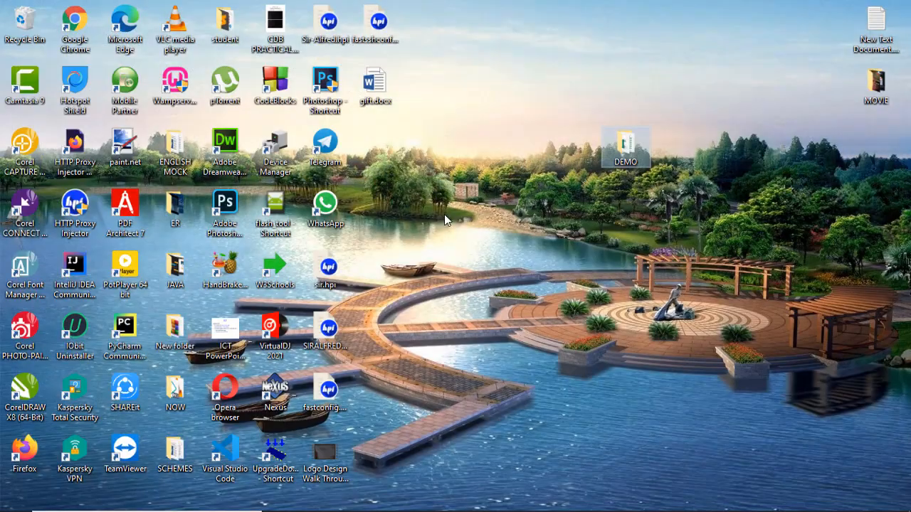
pyautogui.doubleClick(620, 150)
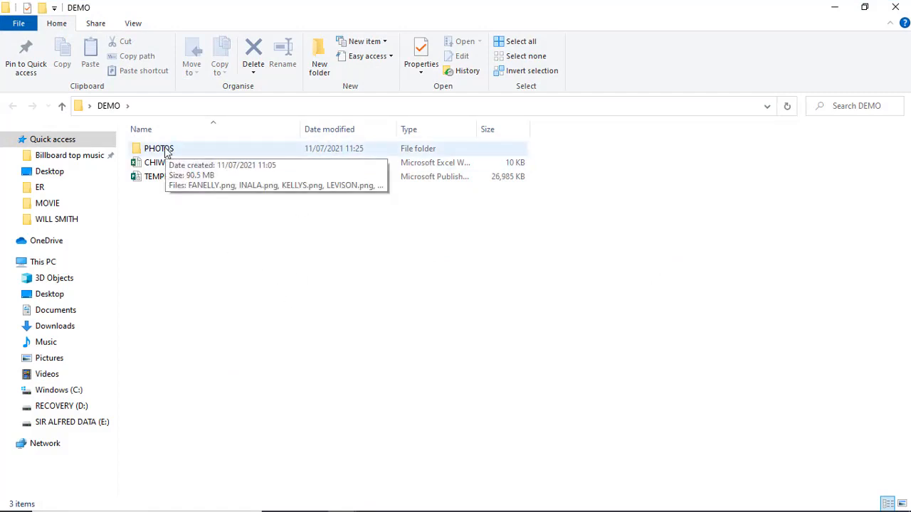
pyautogui.doubleClick(158, 148)
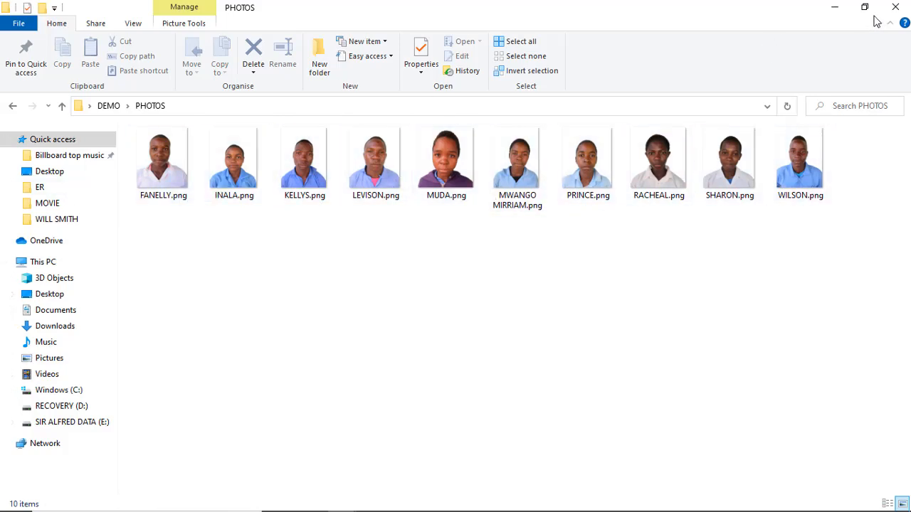
pyautogui.click(834, 9)
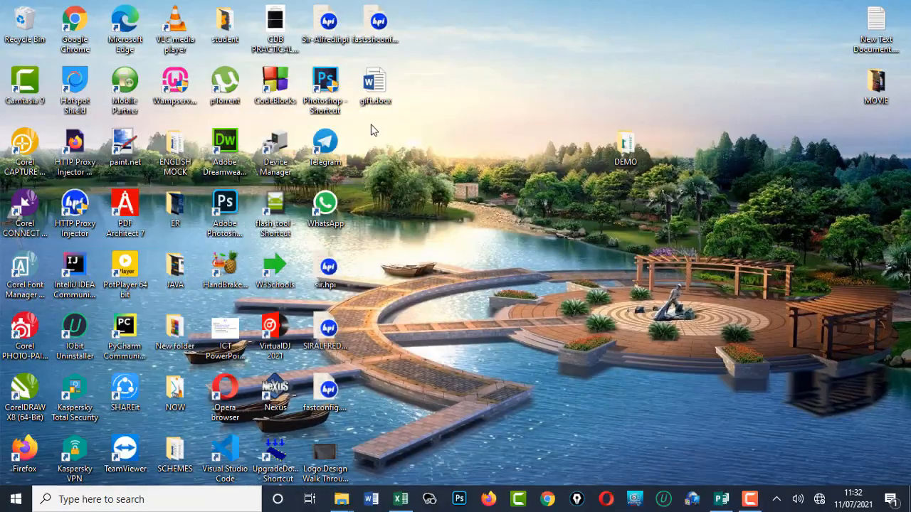
# Step: Switch to TEMPLATE.pub in Publisher, show the mail merge commands and examine the back and front pages of the identity card
pyautogui.click(720, 499)
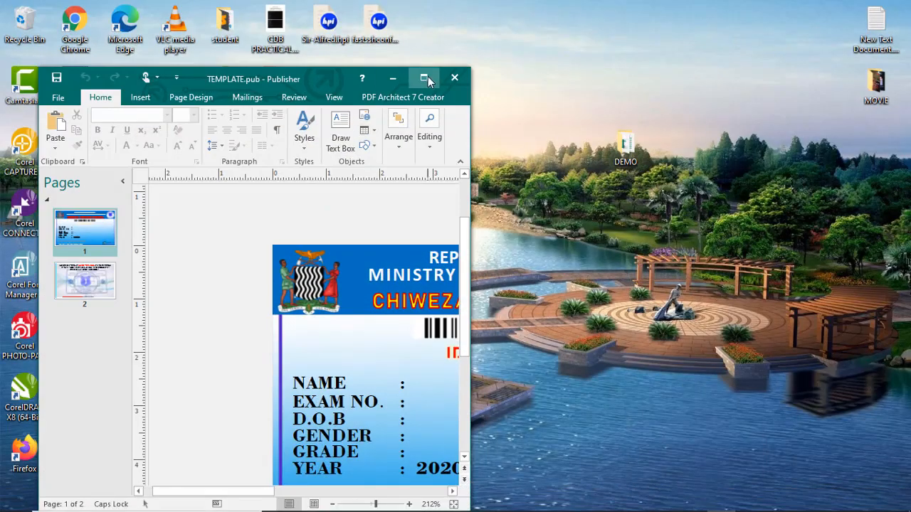
pyautogui.click(426, 77)
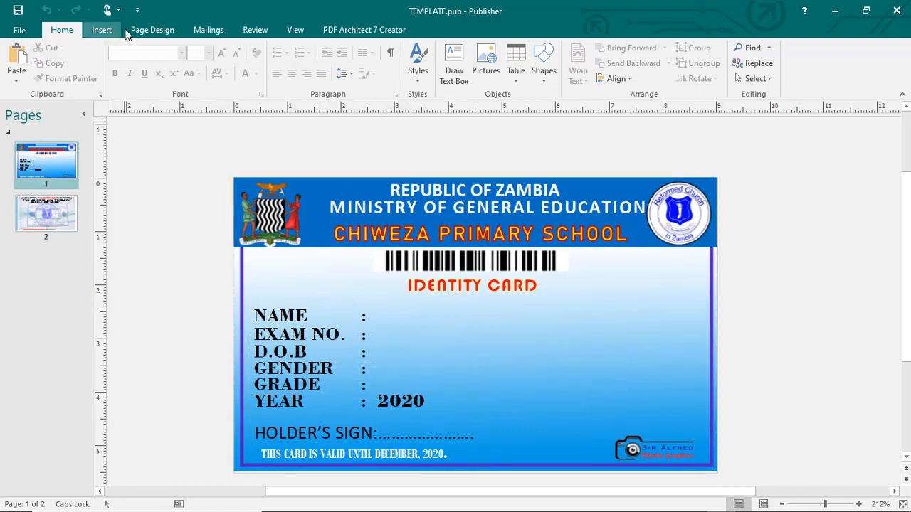
pyautogui.click(213, 33)
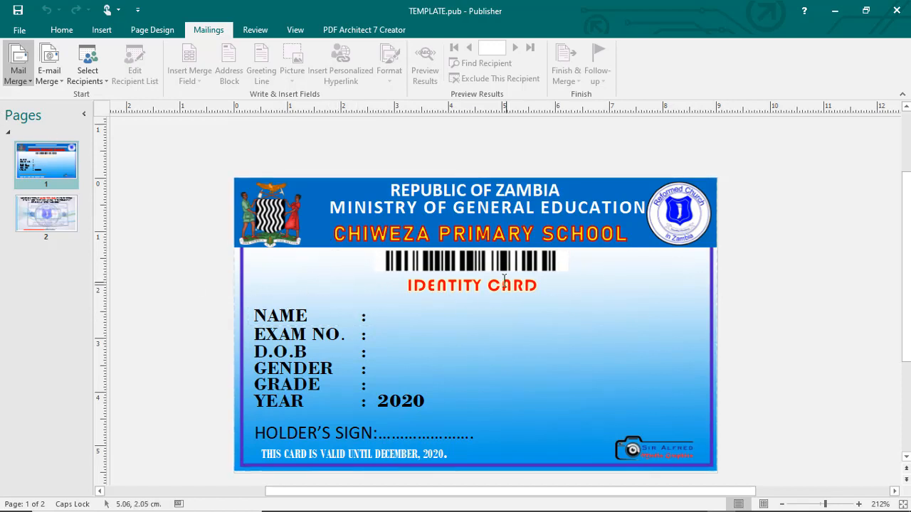
pyautogui.click(51, 220)
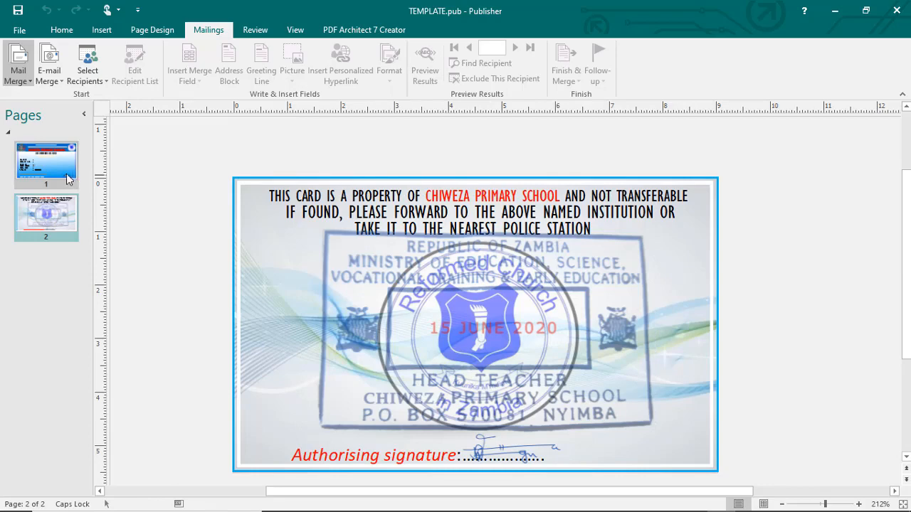
pyautogui.click(61, 174)
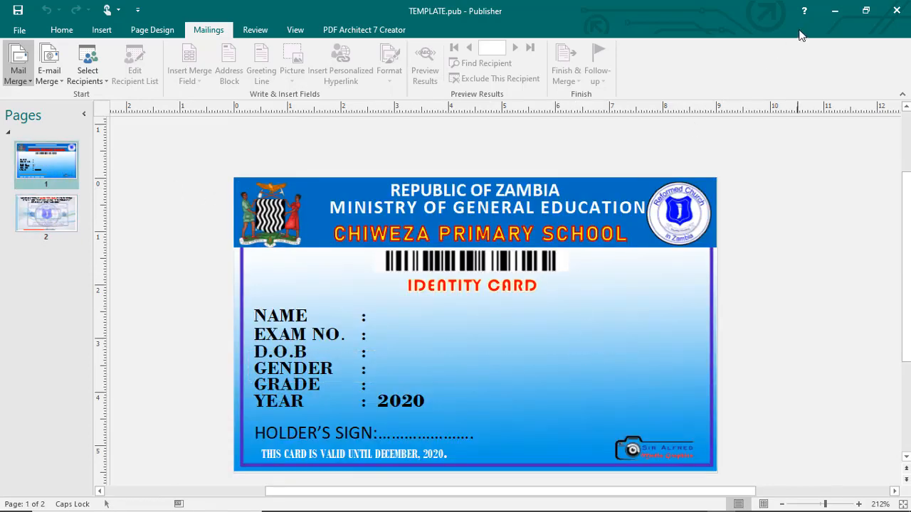
# Step: Switch to CHIWEZA DATA.xlsx in Excel and examine the pupil table's exam number, name, sex, date of birth and photo columns
pyautogui.click(834, 11)
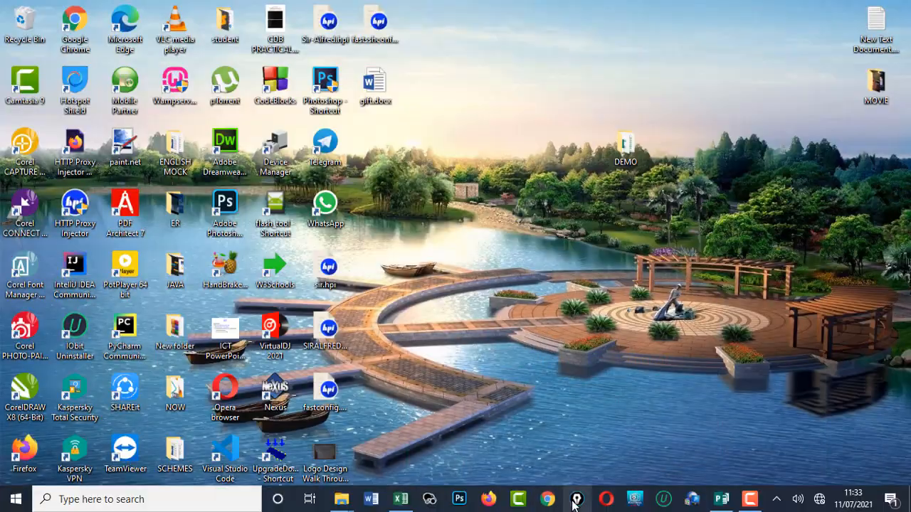
pyautogui.click(406, 504)
pyautogui.click(416, 245)
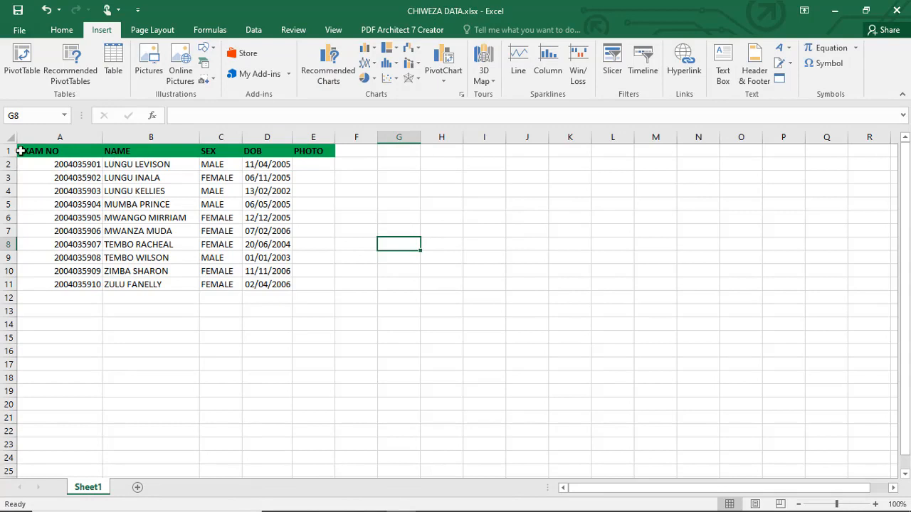
pyautogui.moveTo(43, 151); pyautogui.dragTo(322, 285)
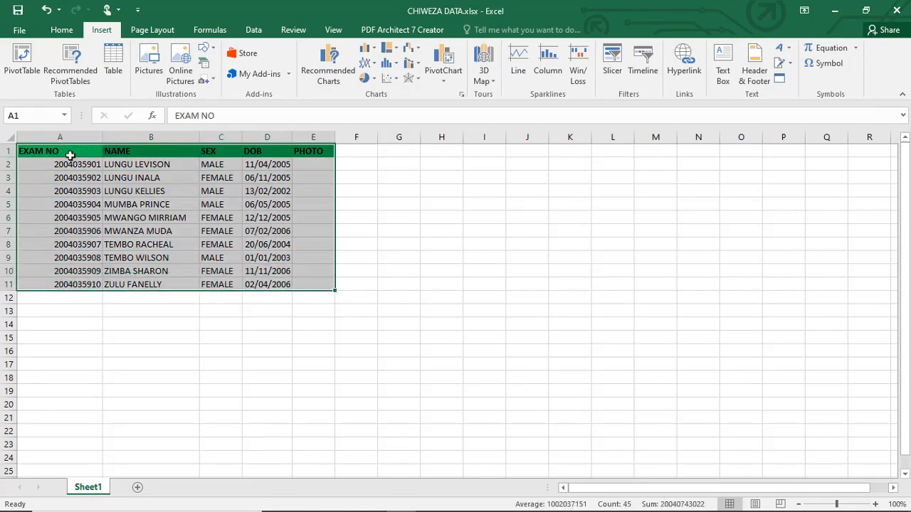
pyautogui.click(69, 217)
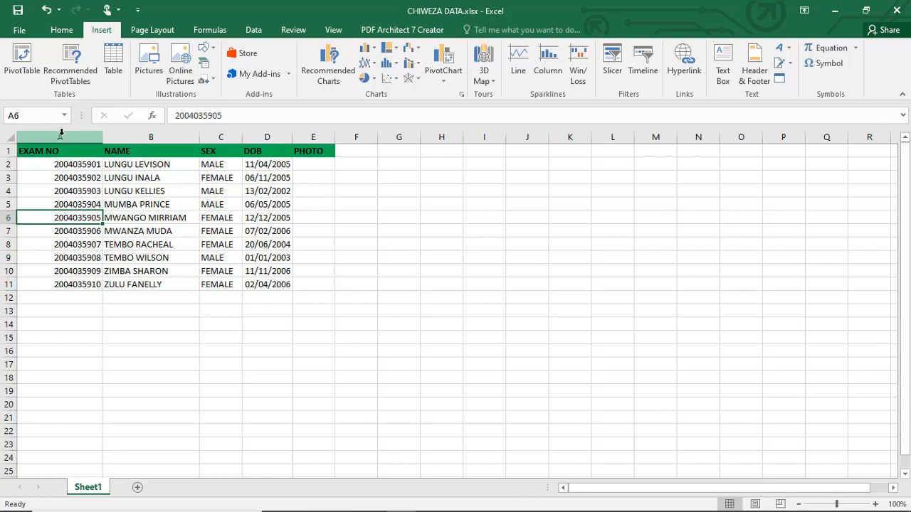
pyautogui.click(136, 150)
pyautogui.click(136, 137)
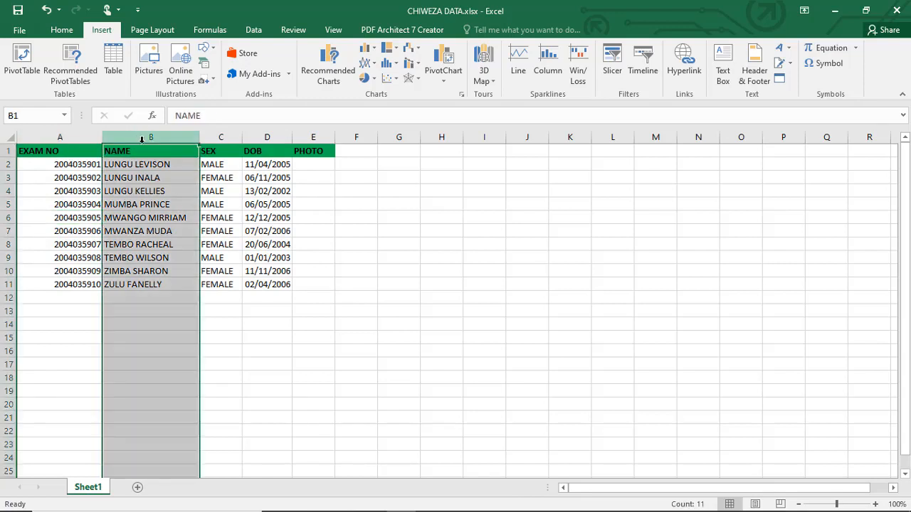
pyautogui.click(218, 138)
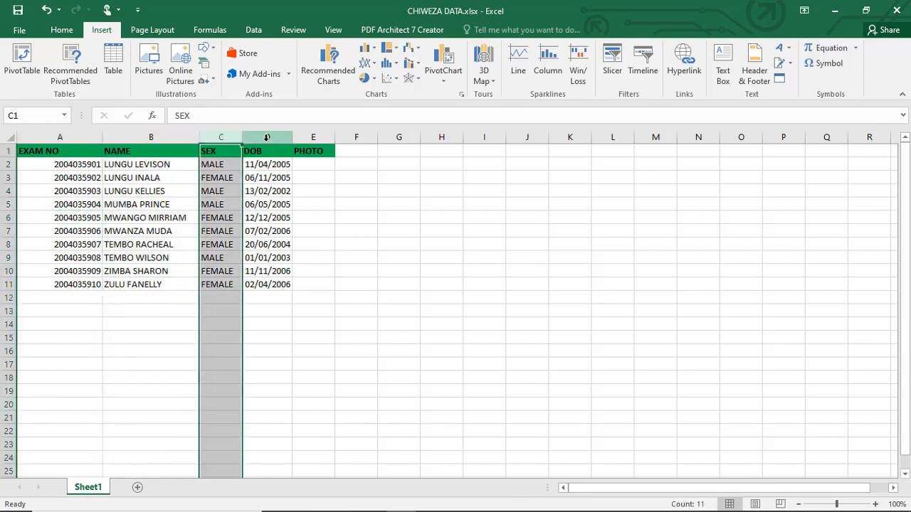
pyautogui.click(267, 138)
pyautogui.click(311, 137)
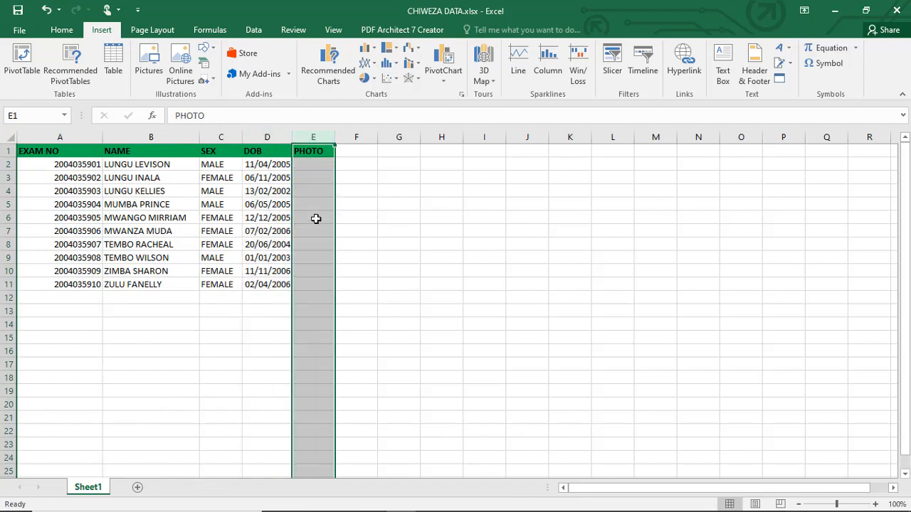
pyautogui.click(428, 226)
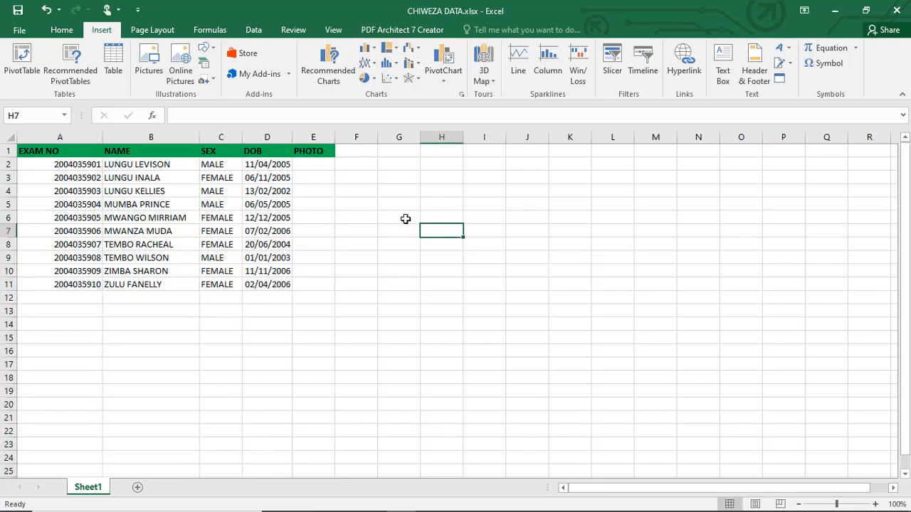
pyautogui.click(322, 168)
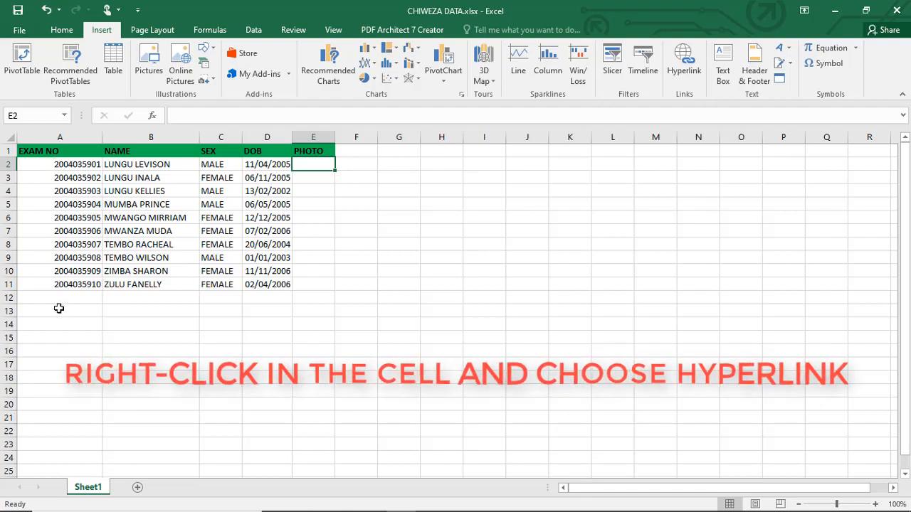
pyautogui.moveTo(59, 308); pyautogui.dragTo(280, 178)
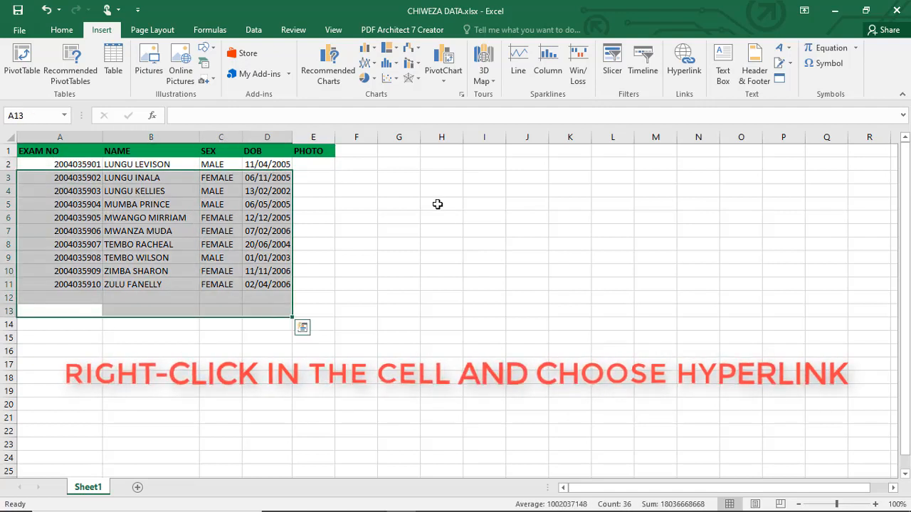
pyautogui.click(411, 206)
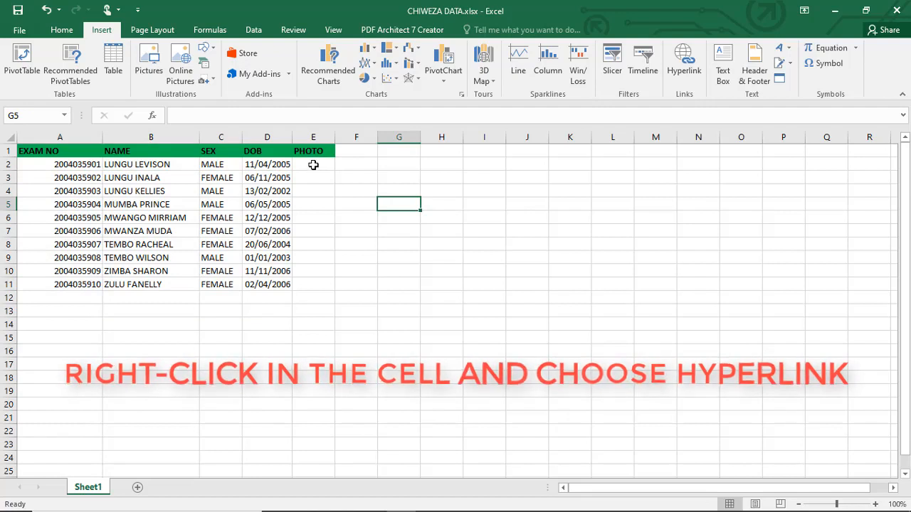
pyautogui.click(313, 165)
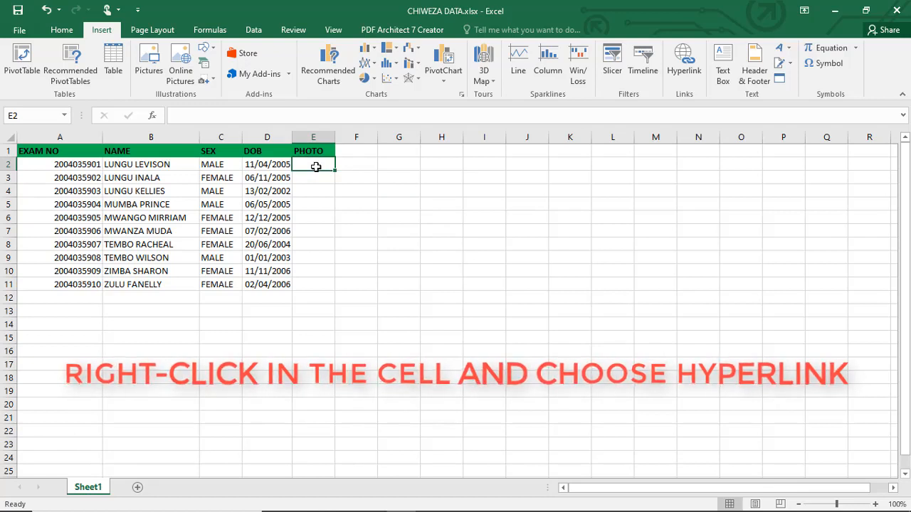
pyautogui.click(364, 194)
pyautogui.click(535, 300)
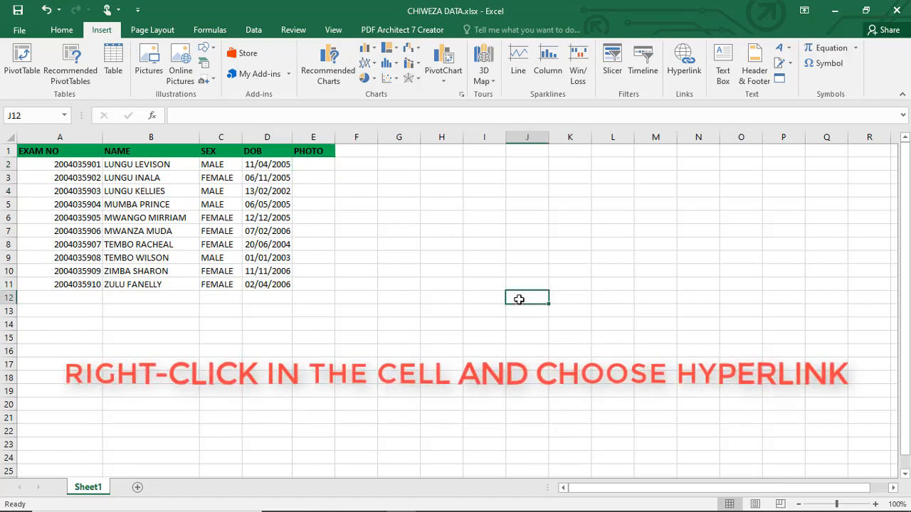
# Step: Insert a hyperlink in cell E2 of the PHOTO column to the first listed pupil's image file in the PHOTOS folder
pyautogui.click(311, 169)
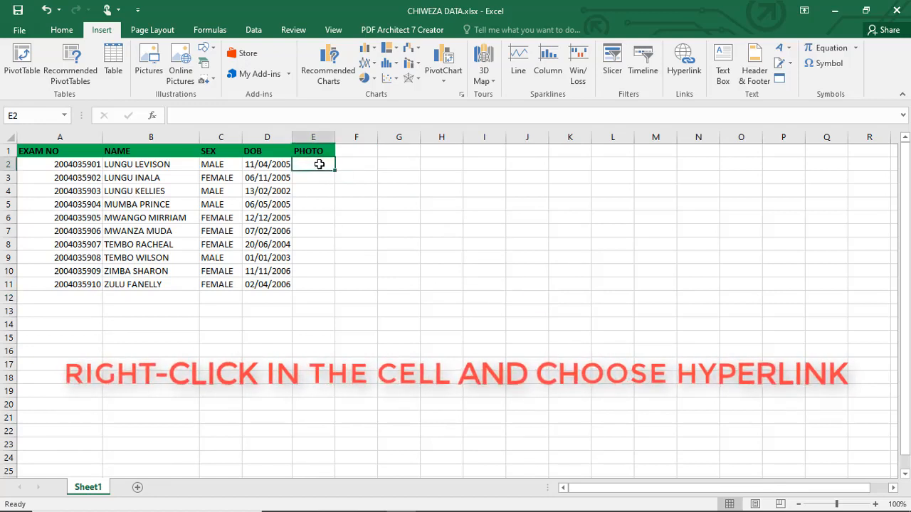
pyautogui.rightClick(317, 164)
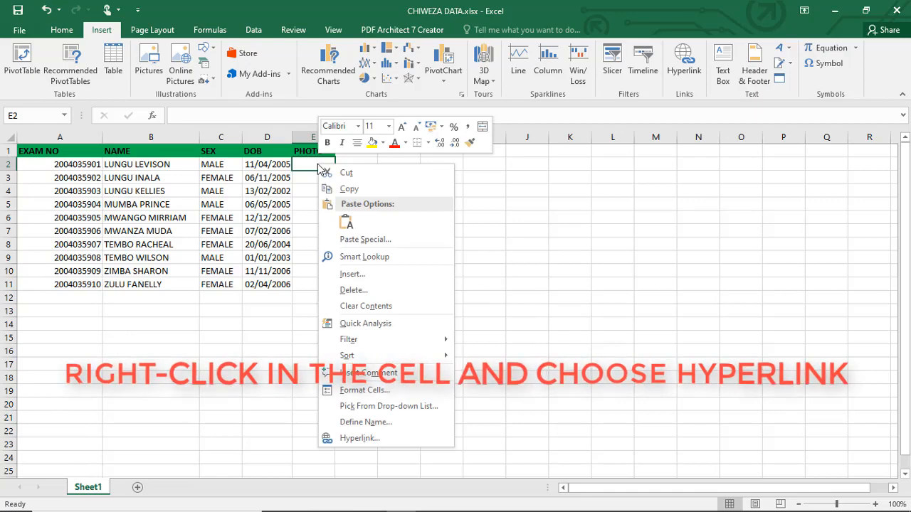
pyautogui.click(353, 439)
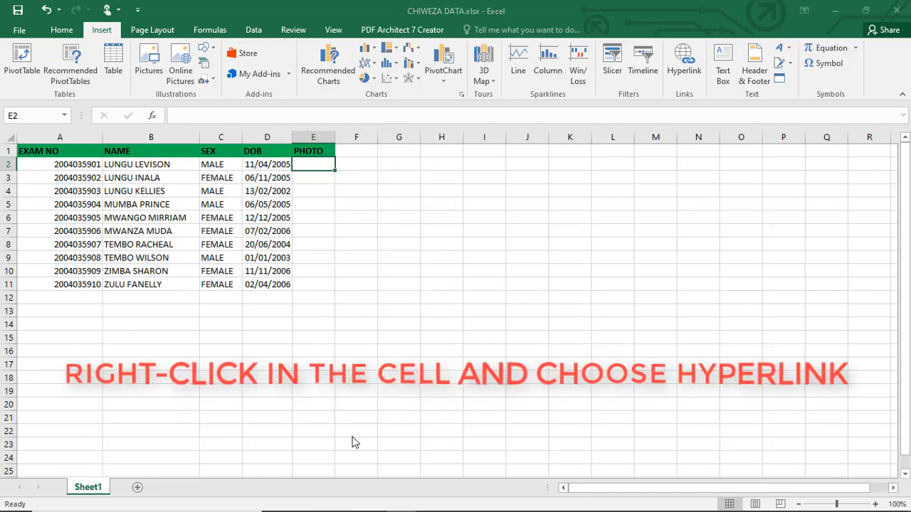
pyautogui.moveTo(335, 291); pyautogui.dragTo(338, 159)
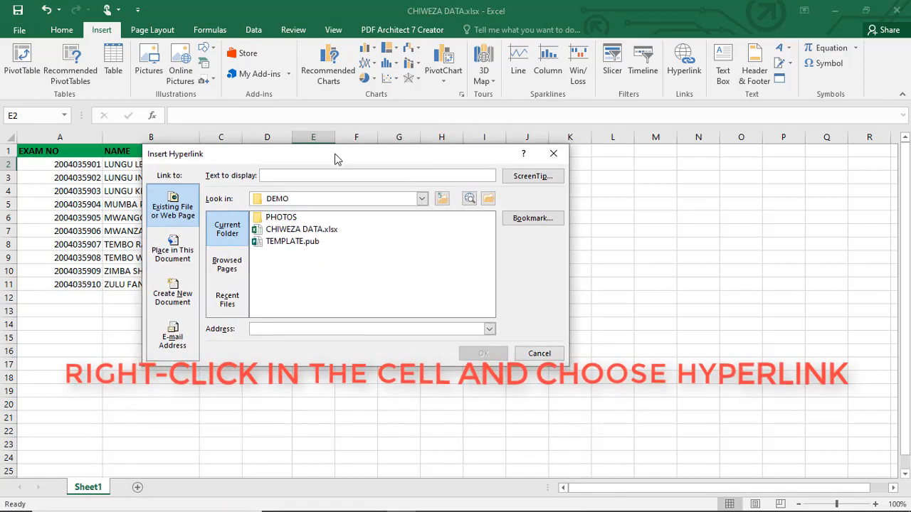
pyautogui.click(280, 218)
pyautogui.doubleClick(280, 217)
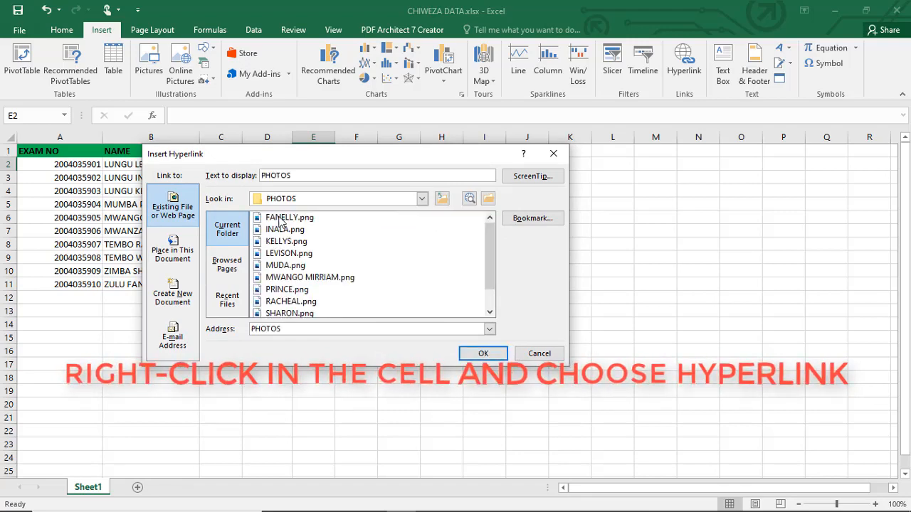
pyautogui.moveTo(437, 156); pyautogui.dragTo(670, 136)
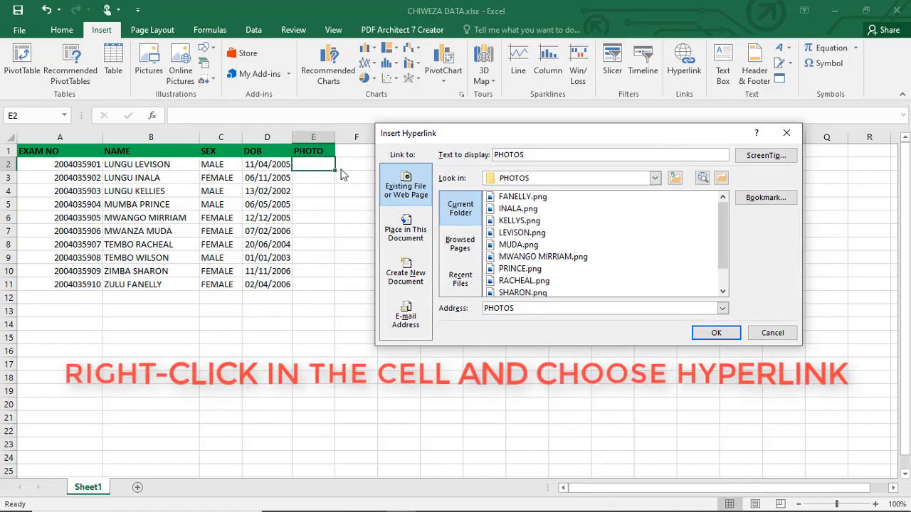
pyautogui.click(525, 233)
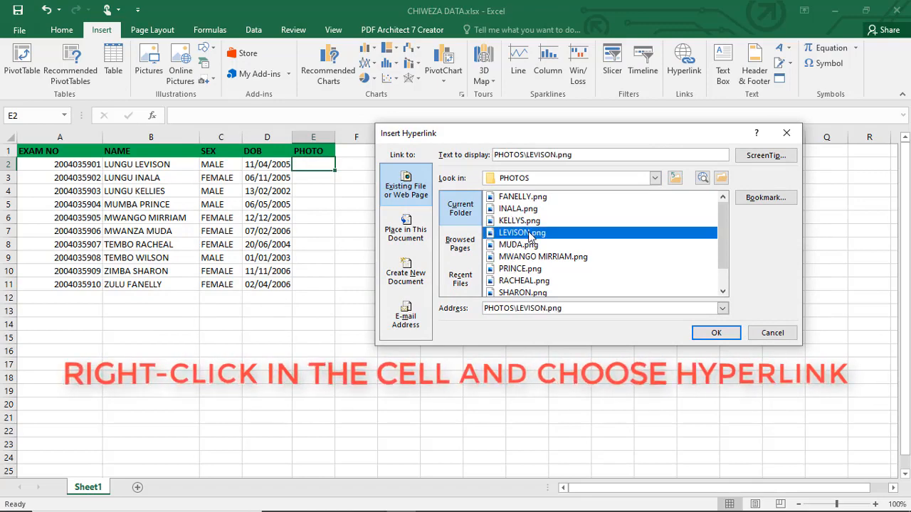
pyautogui.click(717, 334)
pyautogui.click(436, 261)
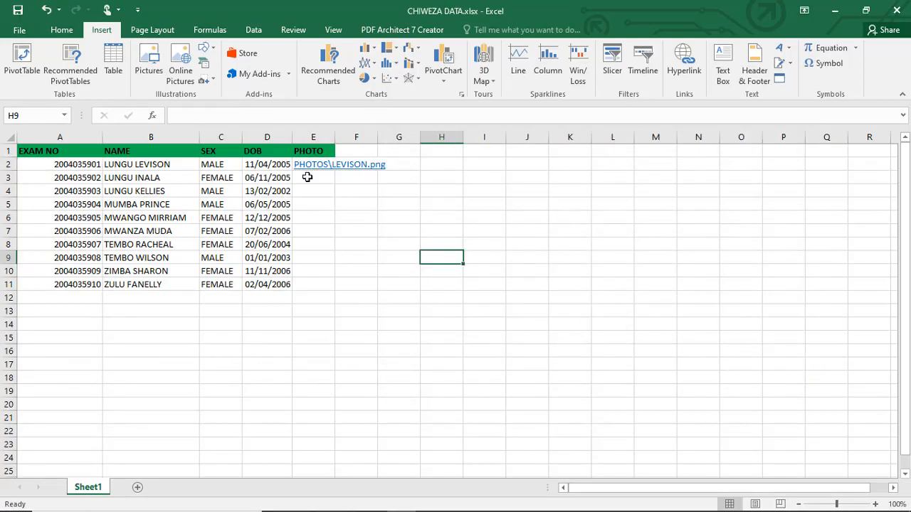
# Step: Insert a hyperlink in cell E3 of the PHOTO column to the second listed pupil's image file in the PHOTOS folder
pyautogui.click(308, 177)
pyautogui.rightClick(307, 178)
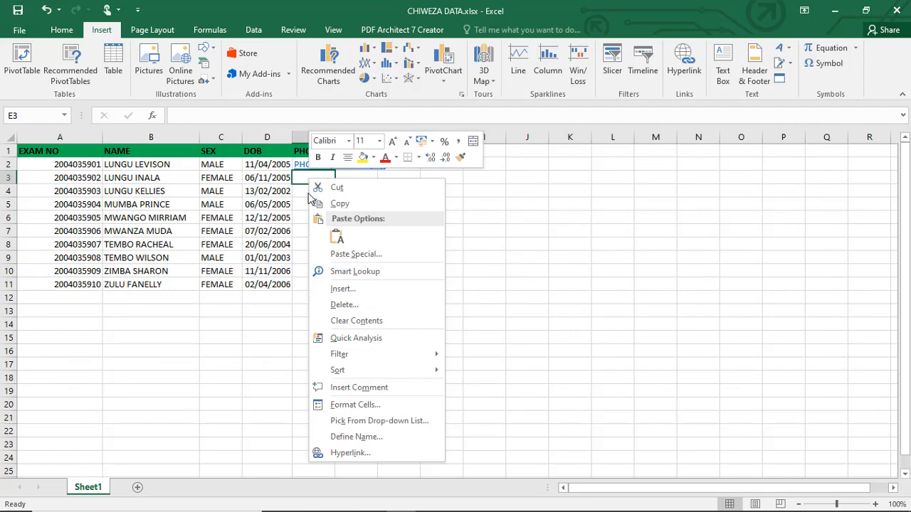
pyautogui.click(340, 452)
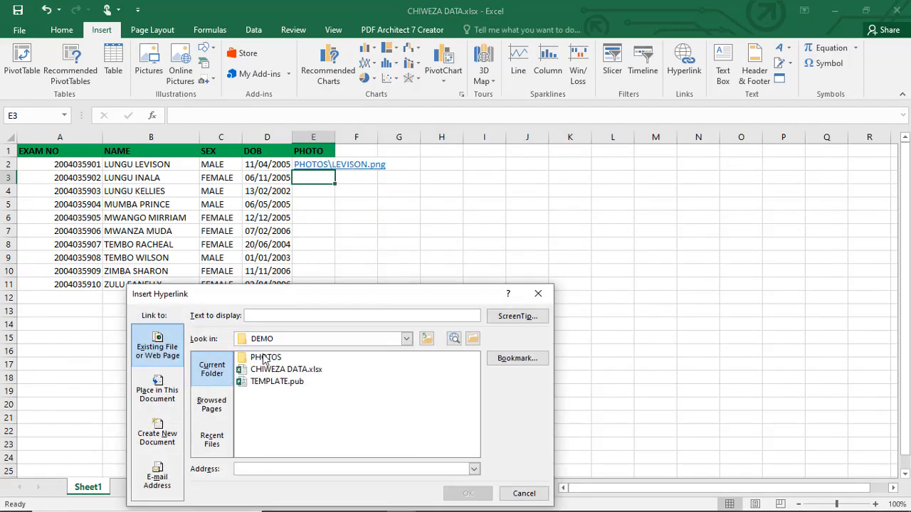
pyautogui.doubleClick(266, 358)
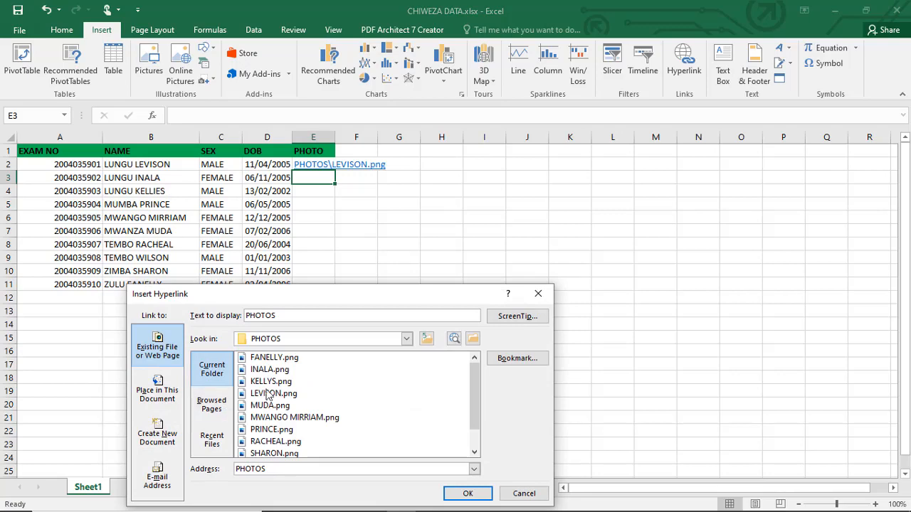
pyautogui.click(269, 370)
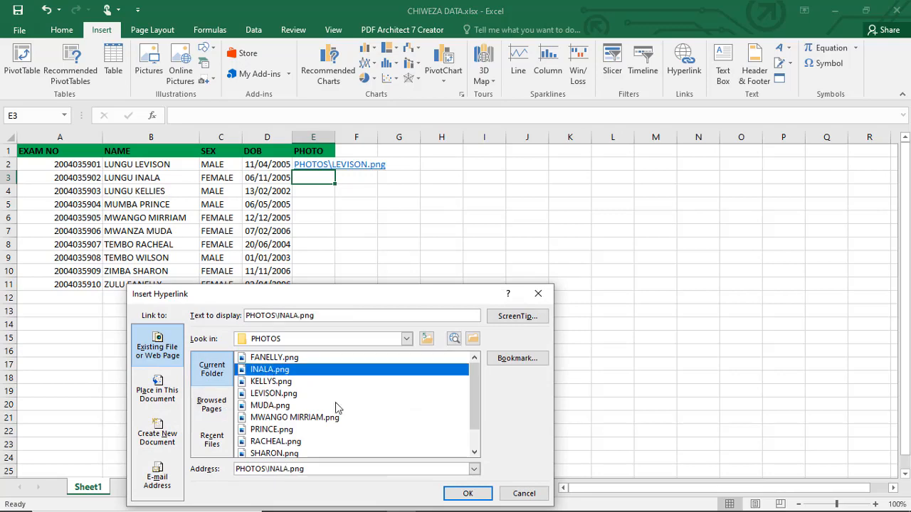
pyautogui.click(469, 493)
pyautogui.click(436, 325)
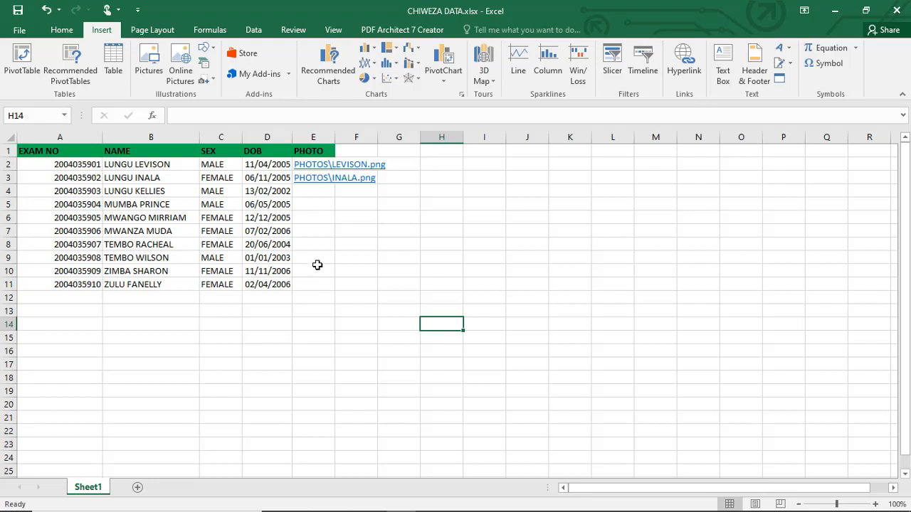
# Step: Insert a hyperlink in cell E4 of the PHOTO column to the third listed pupil's image file in the PHOTOS folder
pyautogui.click(307, 192)
pyautogui.rightClick(309, 193)
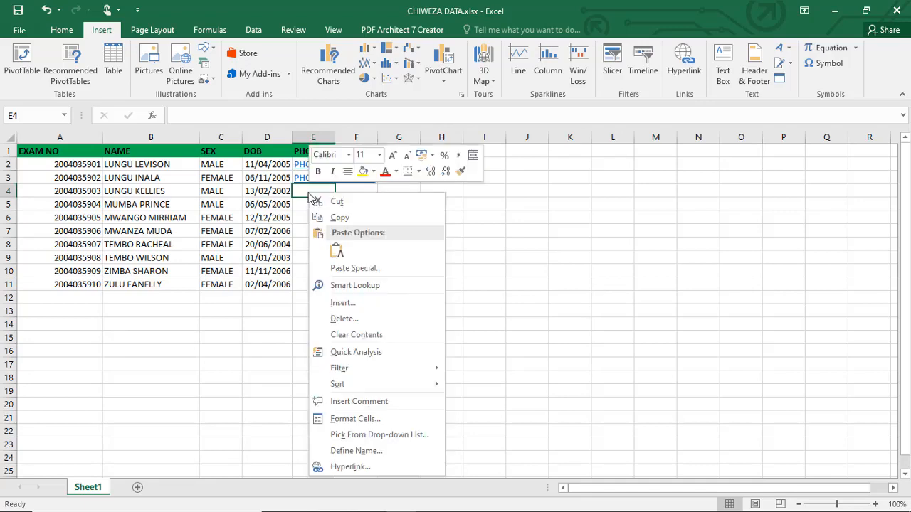
pyautogui.click(346, 467)
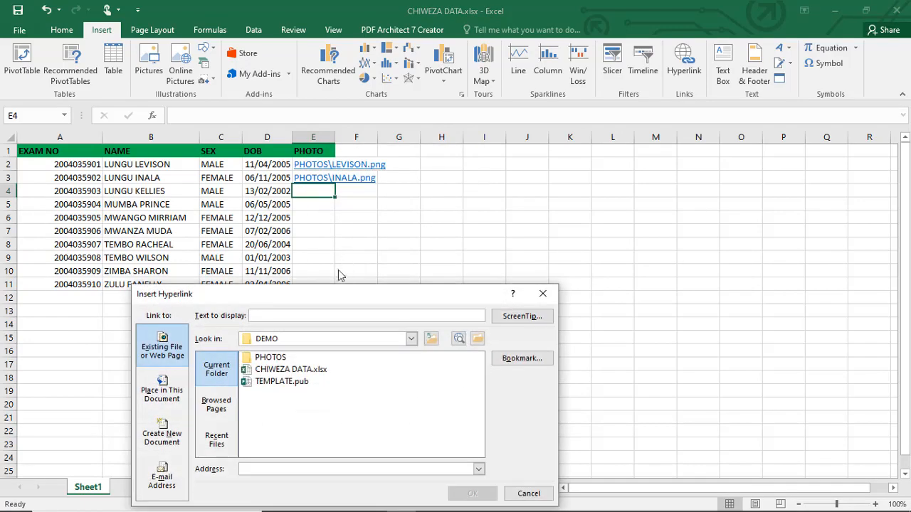
pyautogui.doubleClick(264, 360)
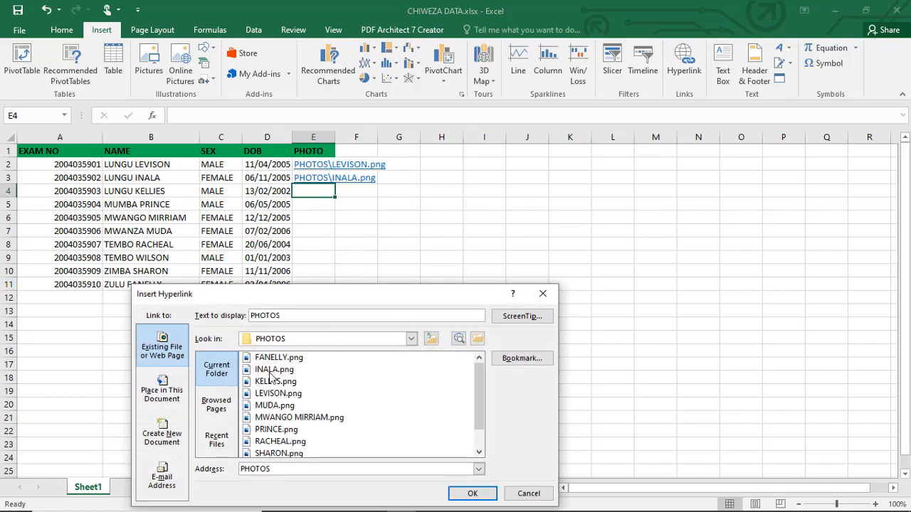
pyautogui.moveTo(318, 298); pyautogui.dragTo(531, 216)
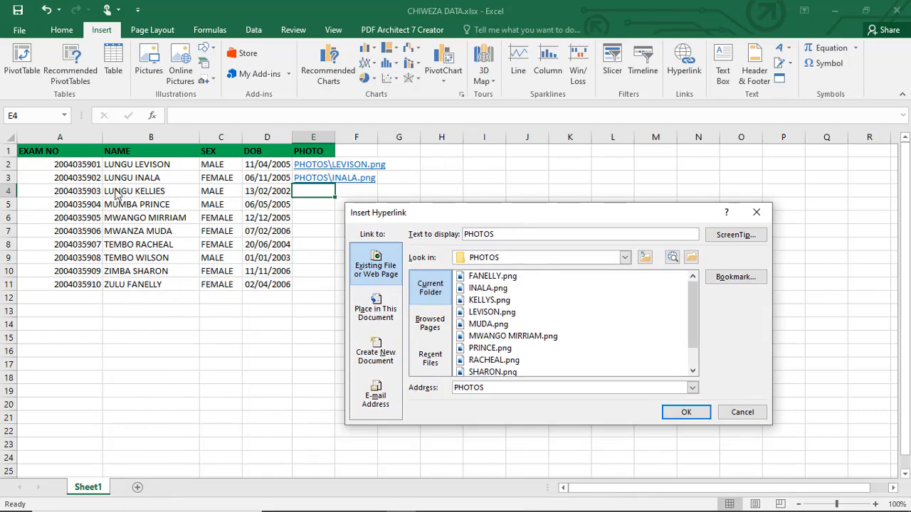
pyautogui.click(492, 300)
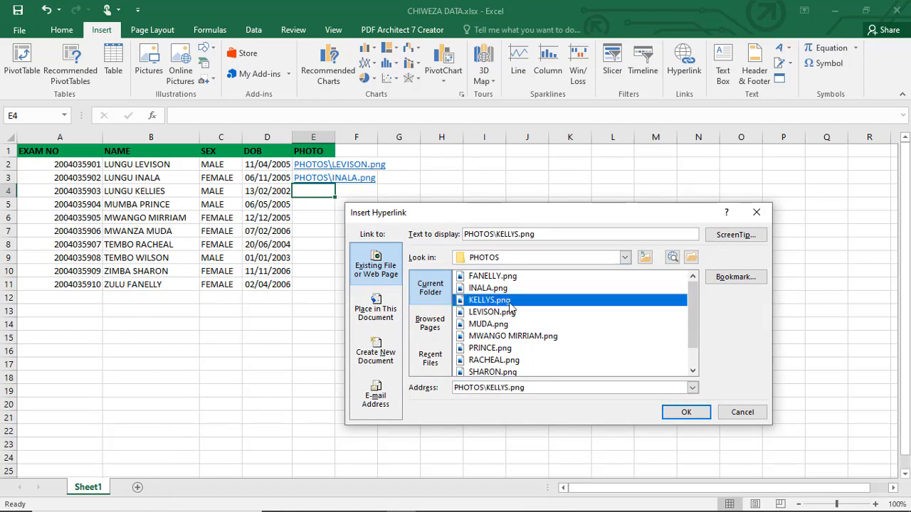
pyautogui.click(690, 417)
pyautogui.click(361, 286)
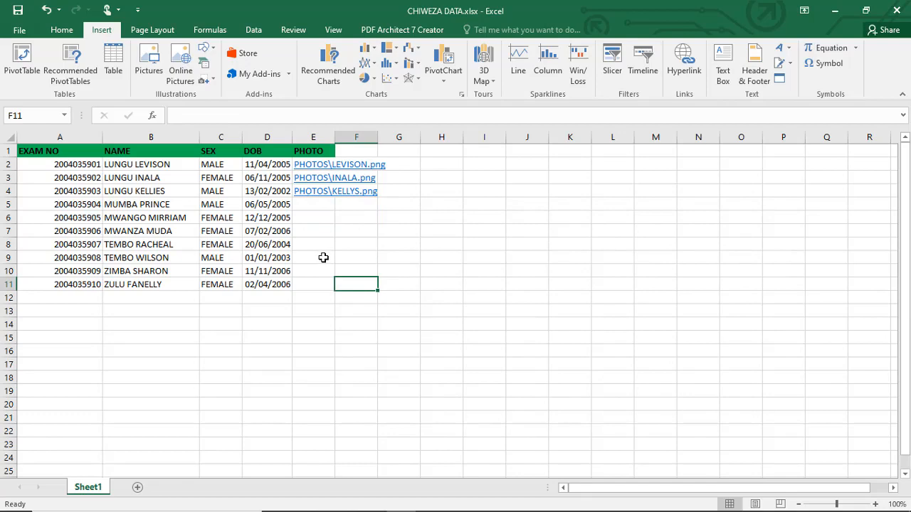
# Step: Insert a hyperlink in cell E11 of the PHOTO column to the last listed pupil's image file in the PHOTOS folder
pyautogui.press('Left')
pyautogui.hotkey('ctrl', 'k')
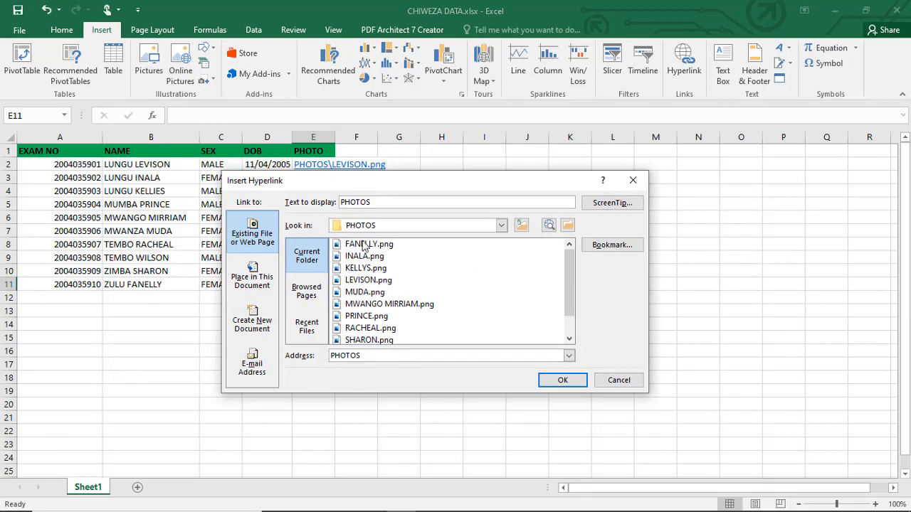
pyautogui.click(363, 246)
pyautogui.click(573, 383)
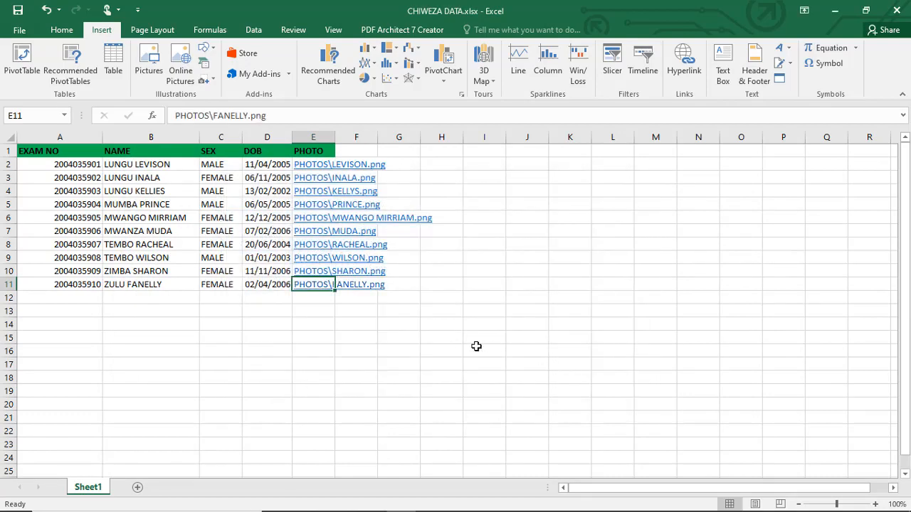
pyautogui.click(460, 350)
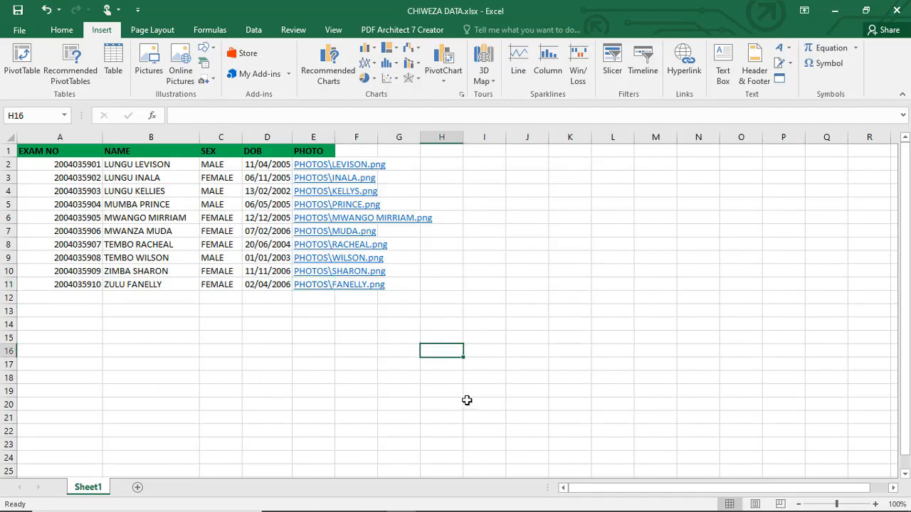
# Step: Check the completed PHOTO column, then save CHIWEZA DATA.xlsx and close the workbook
pyautogui.click(482, 328)
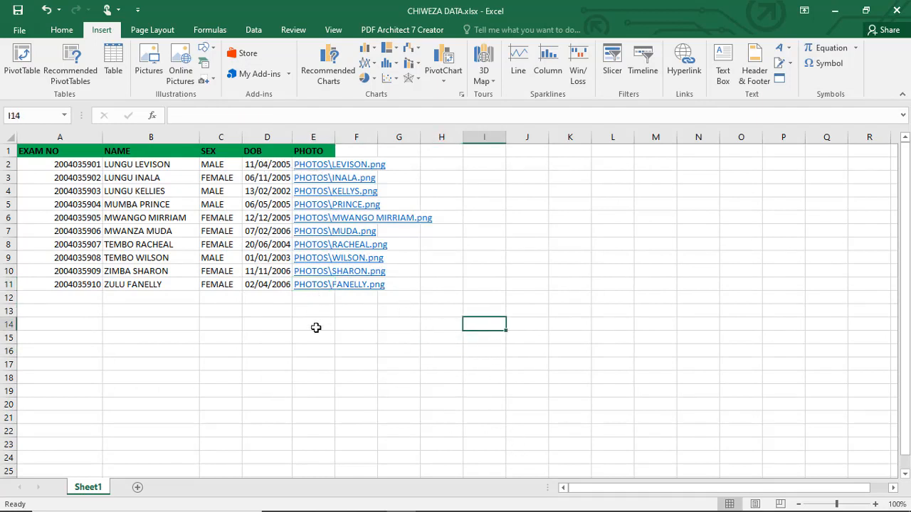
pyautogui.moveTo(316, 327); pyautogui.dragTo(318, 164)
pyautogui.click(222, 418)
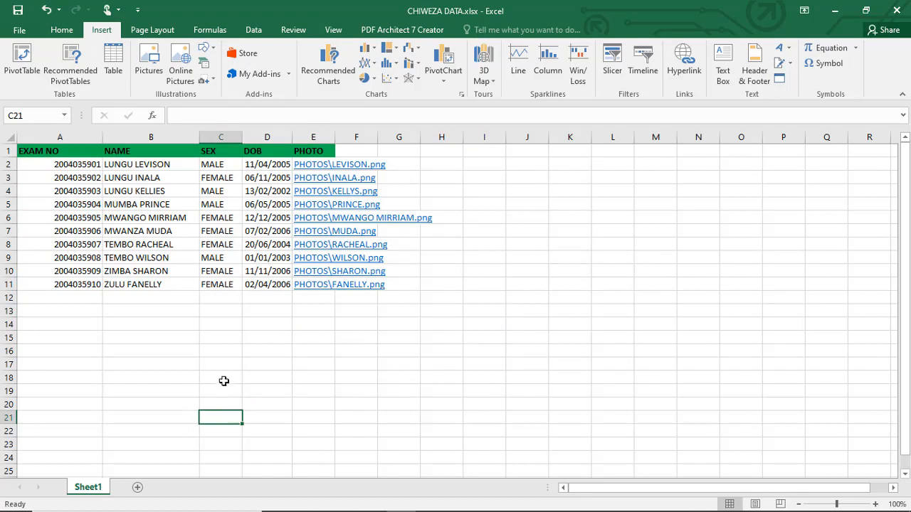
pyautogui.click(18, 10)
pyautogui.click(897, 11)
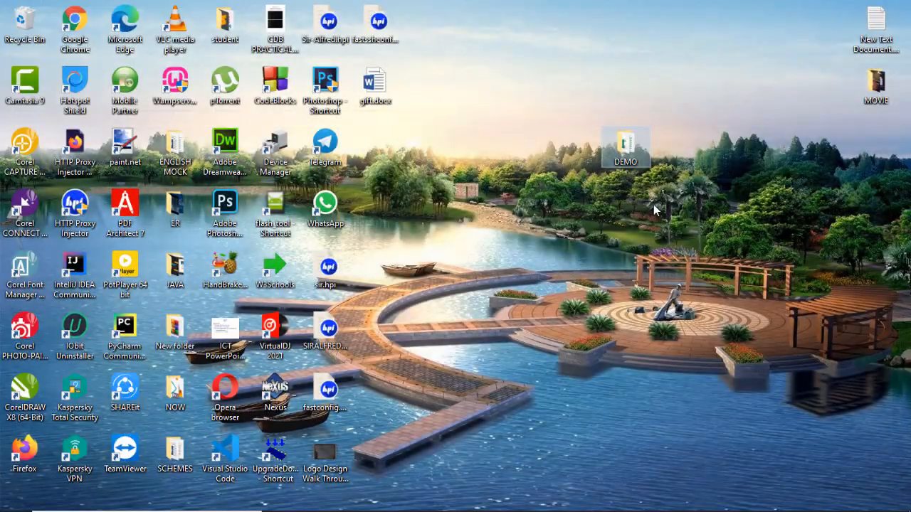
# Step: Open the DEMO folder from the desktop to check its files, and switch to TEMPLATE.pub in Publisher
pyautogui.doubleClick(625, 155)
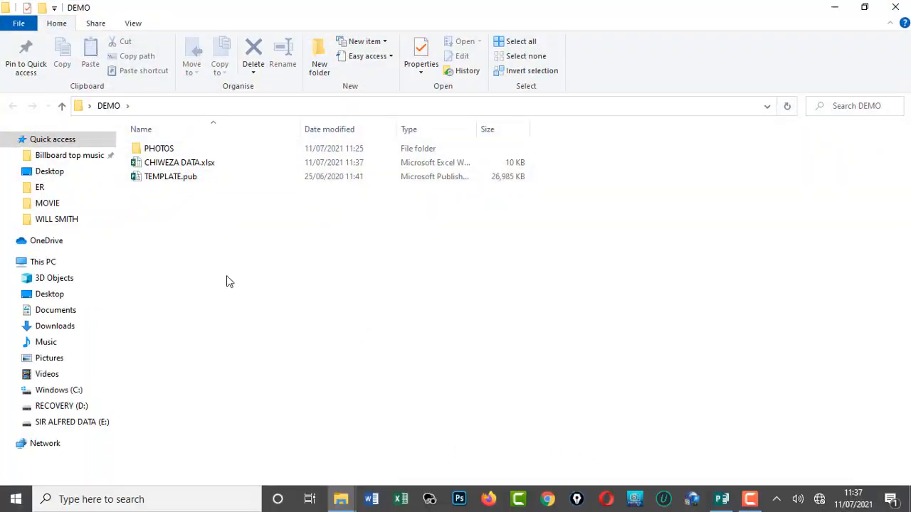
pyautogui.click(723, 502)
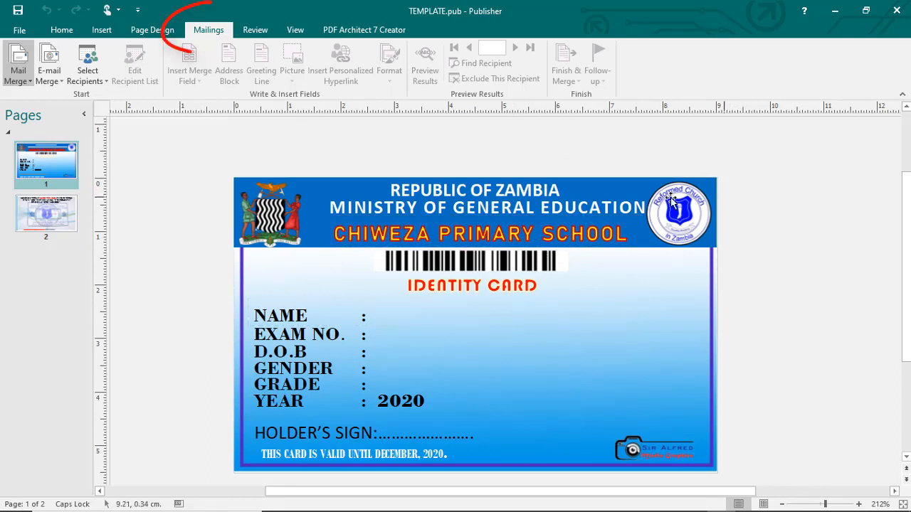
pyautogui.click(389, 311)
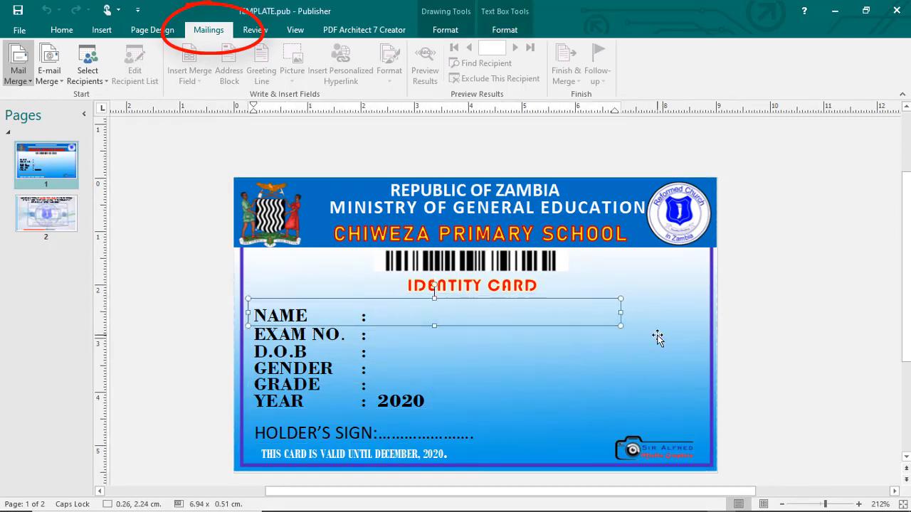
pyautogui.click(676, 320)
pyautogui.click(759, 311)
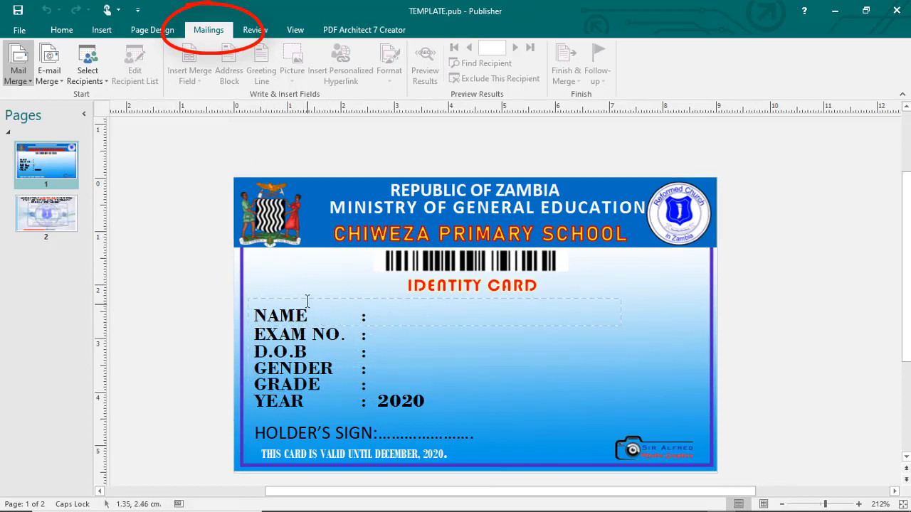
# Step: Place the text cursor after the NAME label on the identity card and start a Mail Merge
pyautogui.click(378, 315)
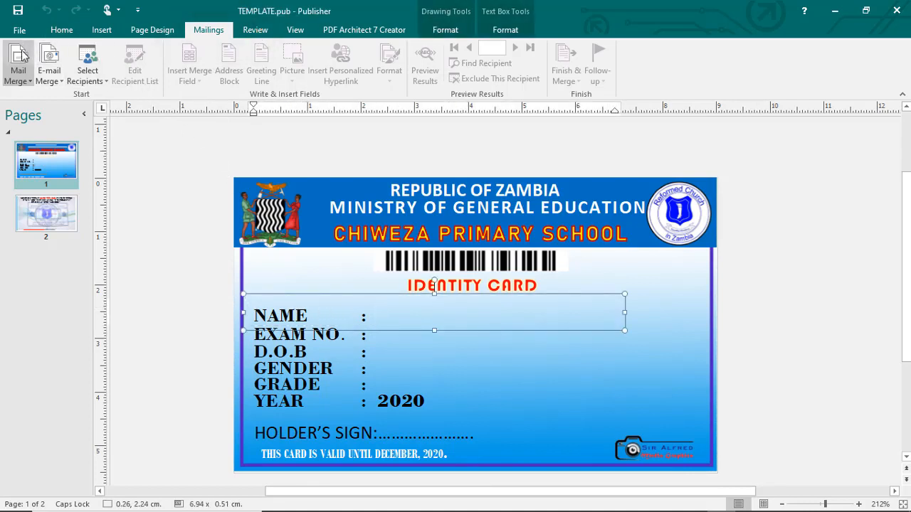
pyautogui.click(17, 81)
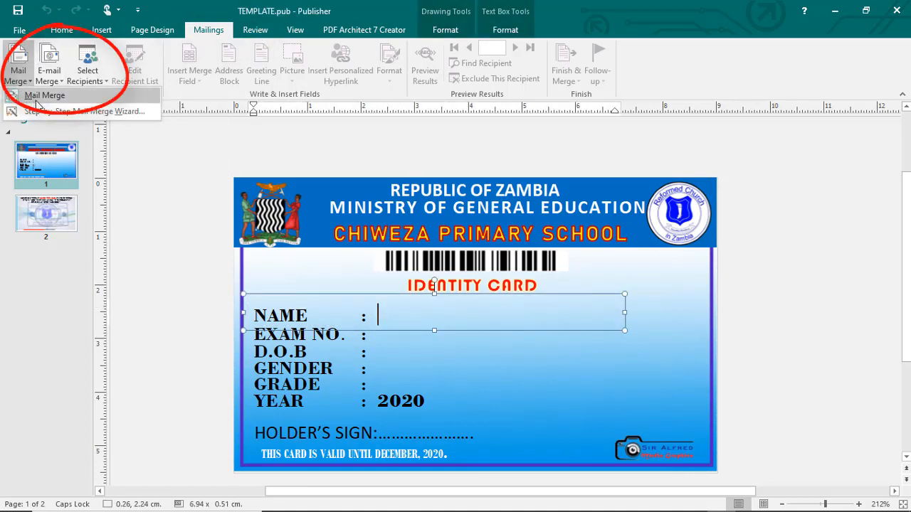
pyautogui.click(36, 99)
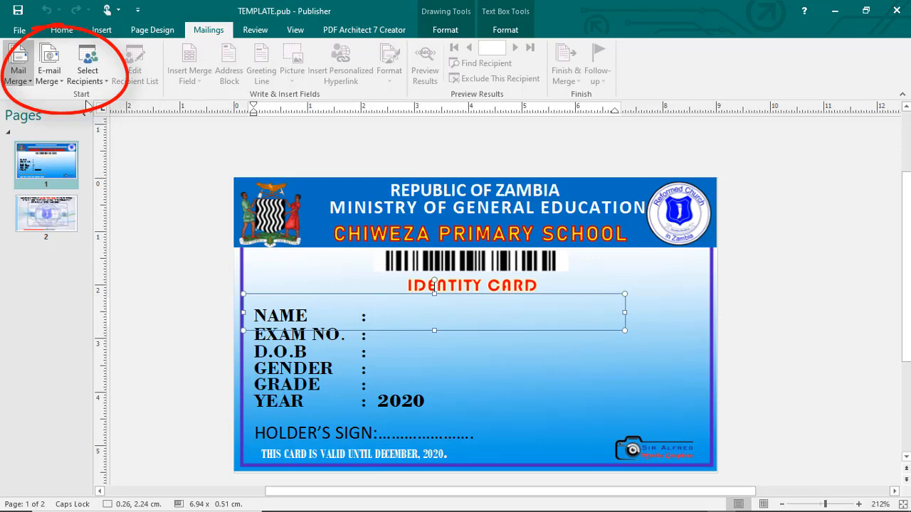
# Step: Select recipients from an existing list, using CHIWEZA DATA.xlsx in the DEMO folder on the Desktop as data source
pyautogui.click(103, 85)
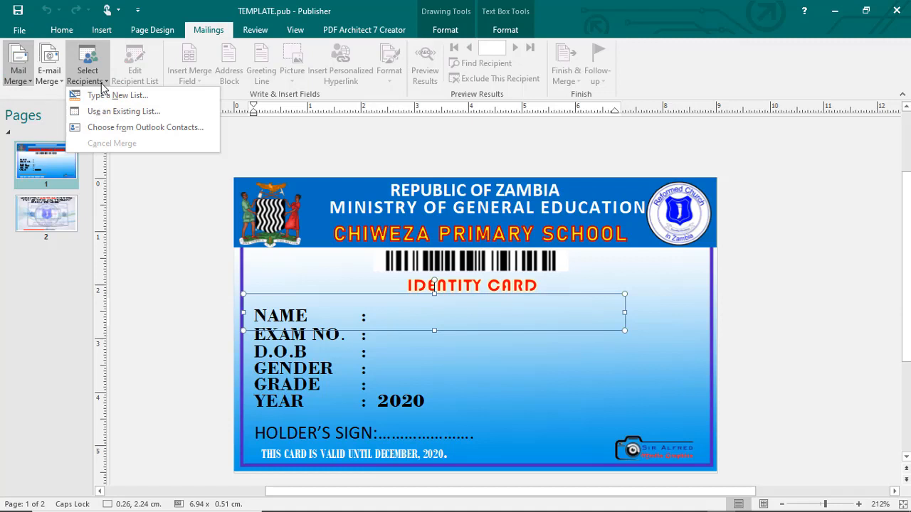
pyautogui.click(107, 83)
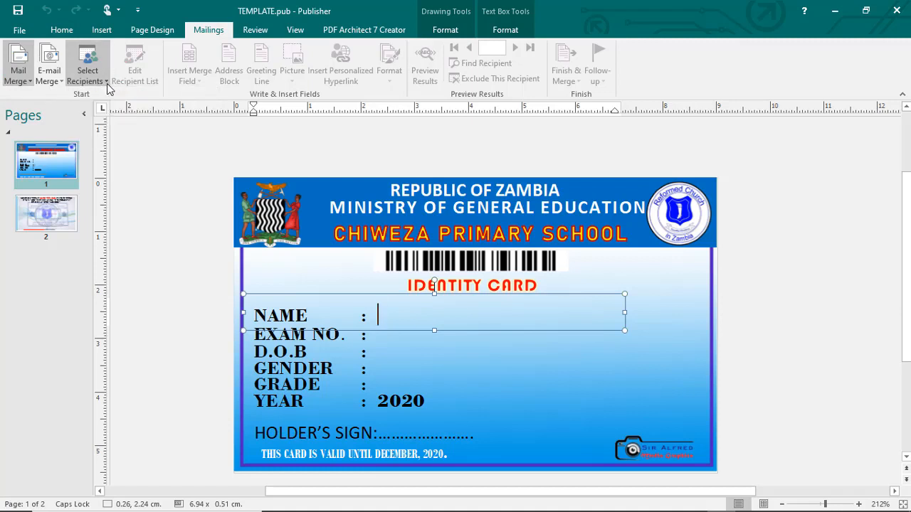
pyautogui.click(107, 83)
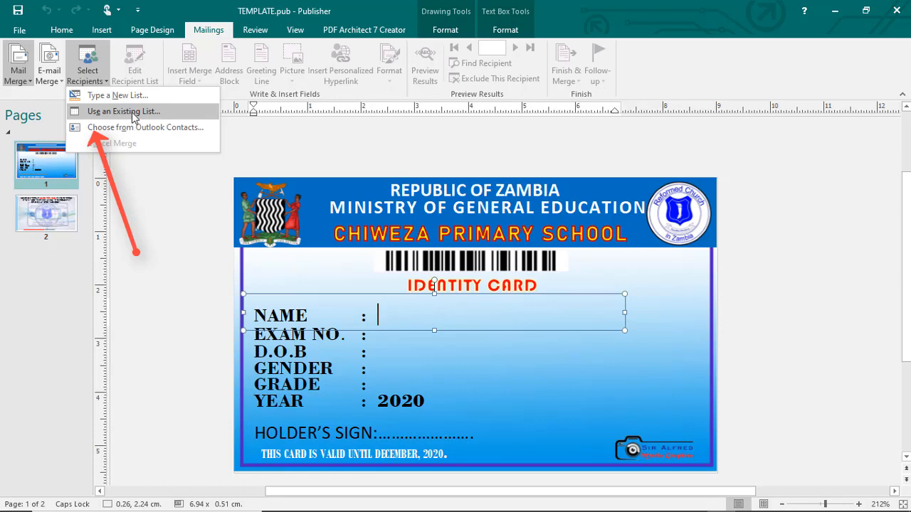
pyautogui.click(104, 114)
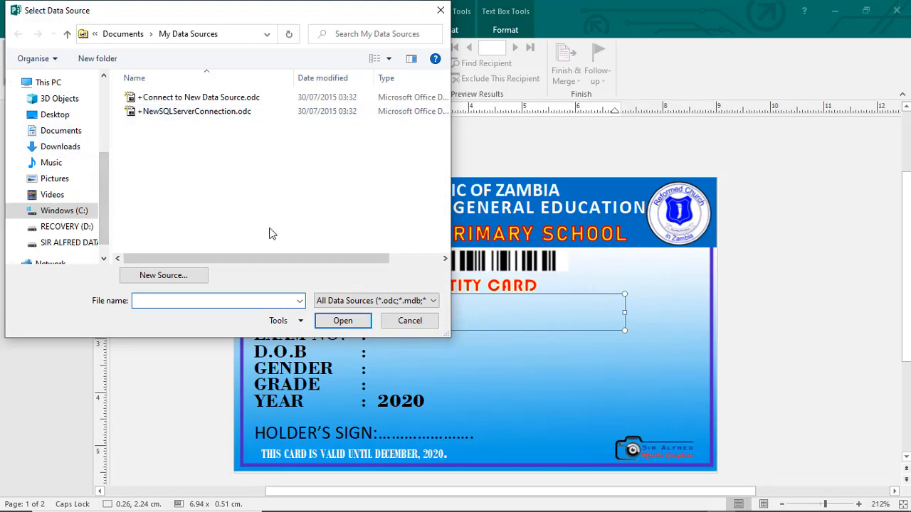
pyautogui.click(70, 118)
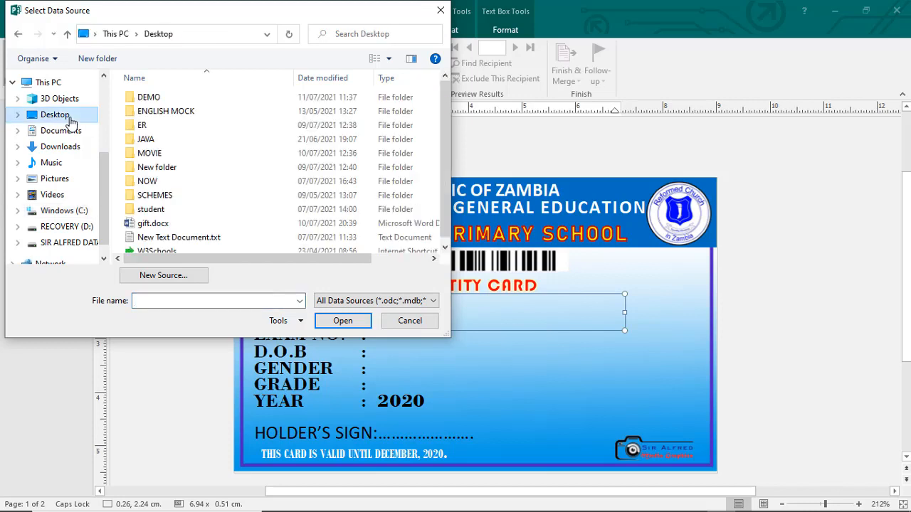
pyautogui.doubleClick(148, 98)
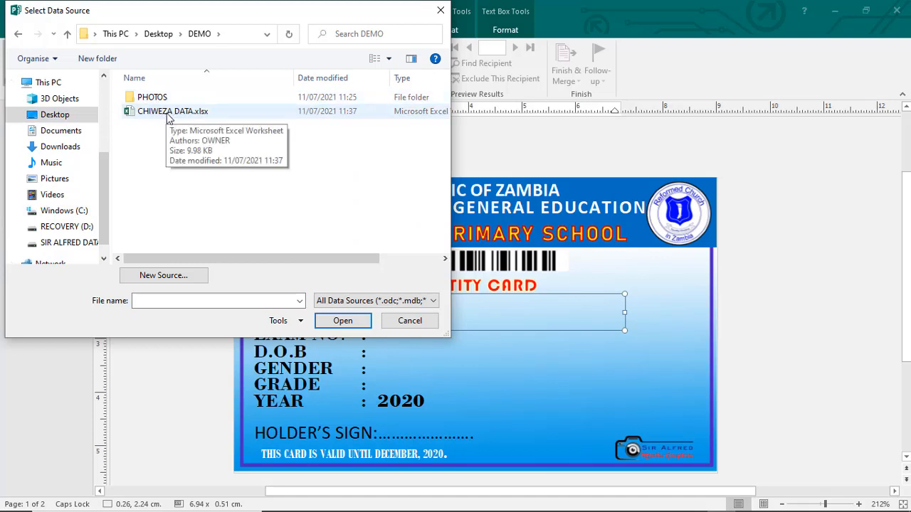
pyautogui.click(169, 117)
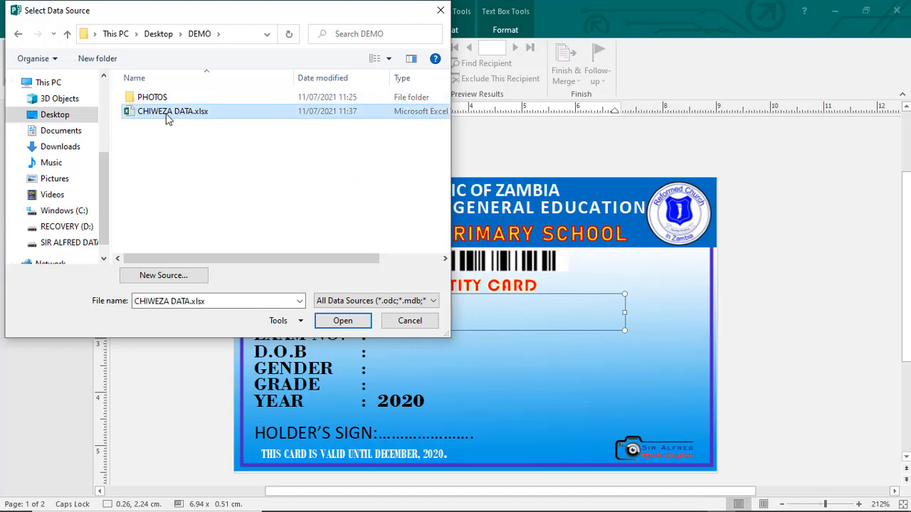
pyautogui.click(360, 322)
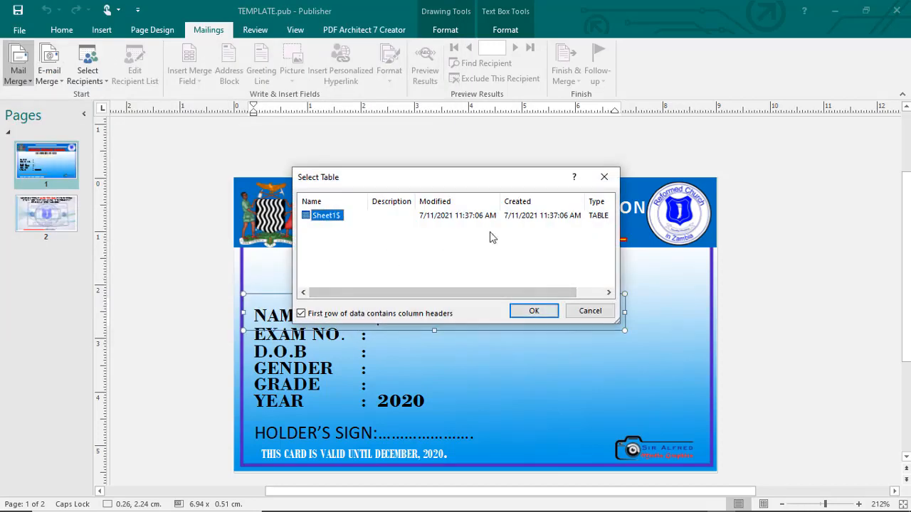
# Step: Use table Sheet1$ with its first row as column headers and accept all listed mail merge recipients
pyautogui.click(533, 313)
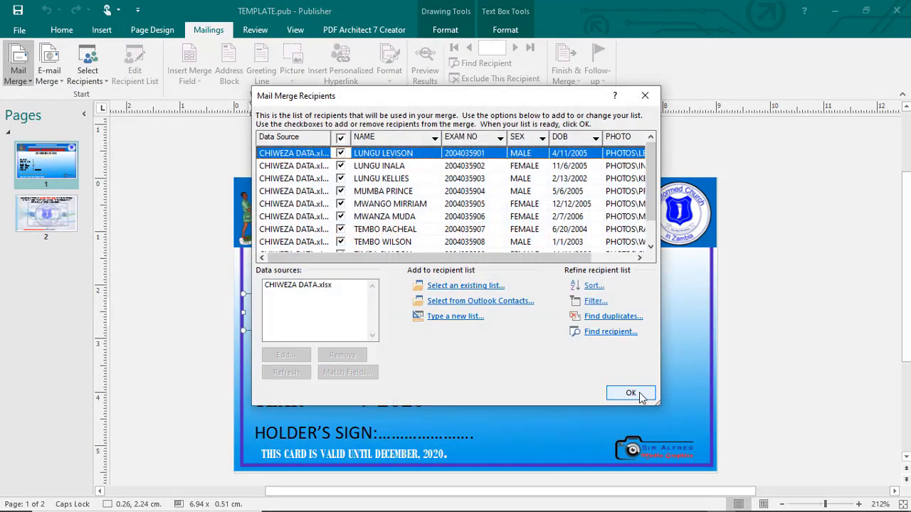
pyautogui.click(631, 394)
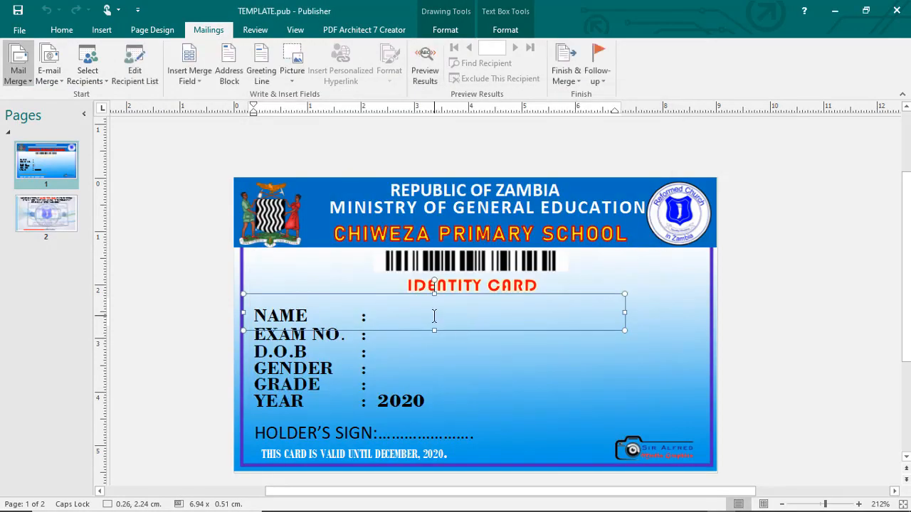
pyautogui.click(493, 398)
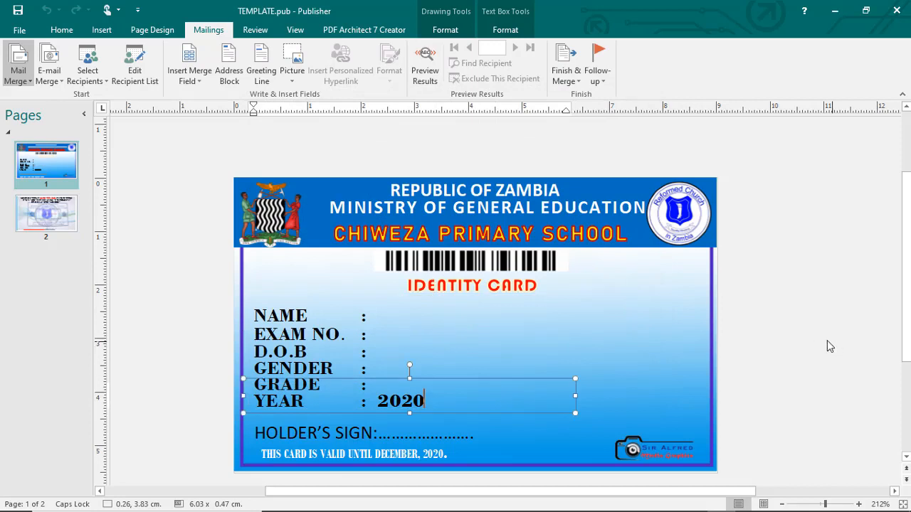
# Step: Insert the NAME merge field after the NAME label on the identity card
pyautogui.click(827, 342)
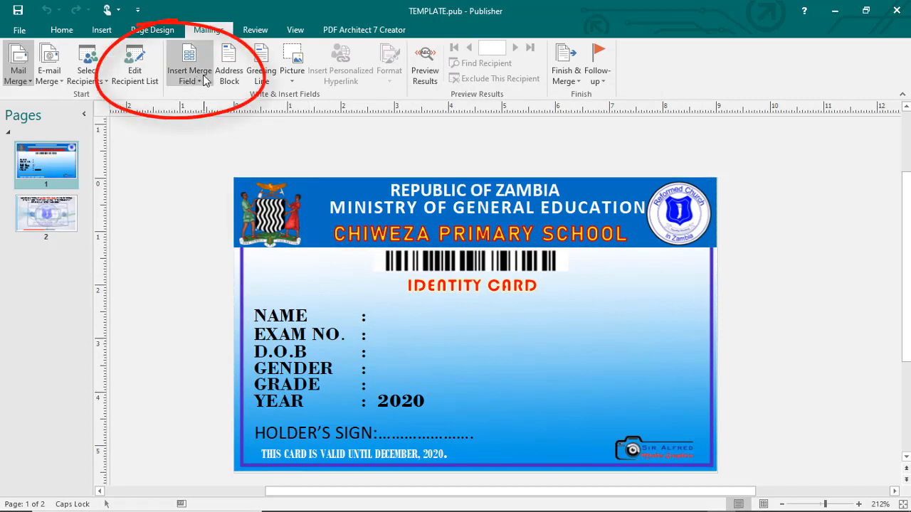
pyautogui.click(453, 315)
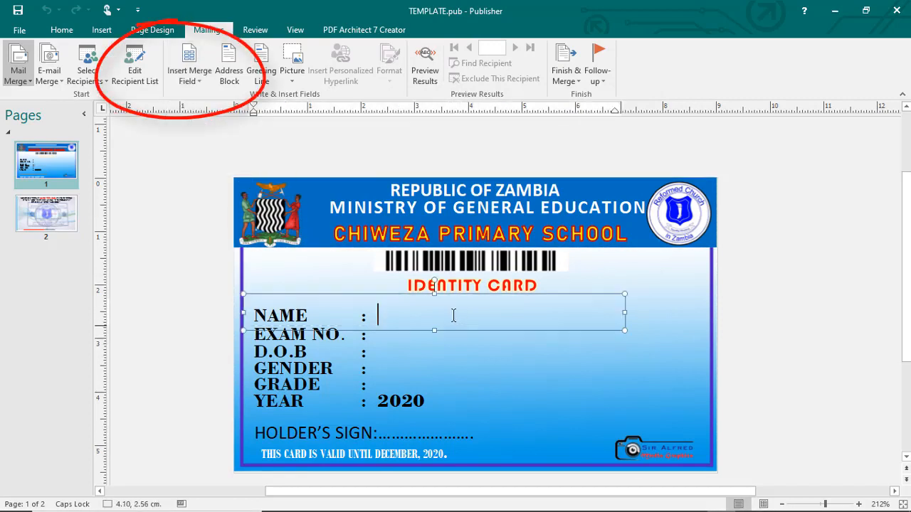
pyautogui.click(201, 88)
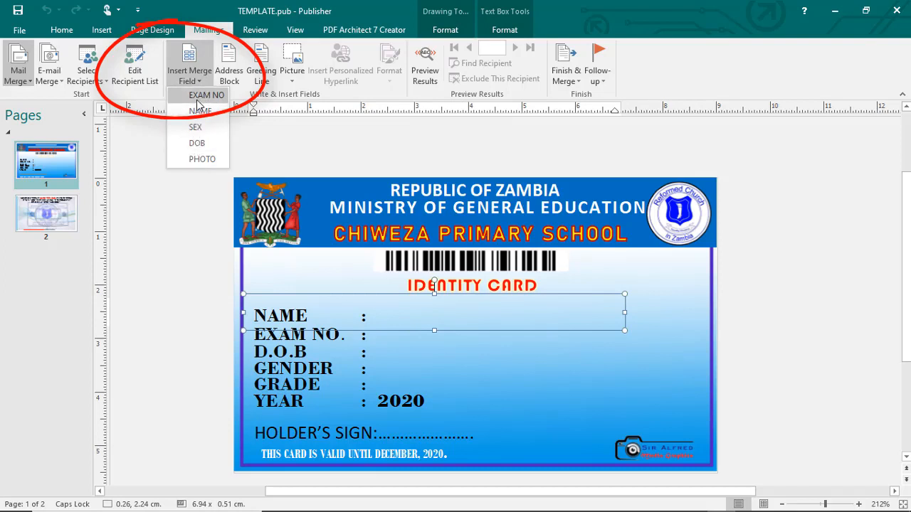
pyautogui.moveTo(456, 507)
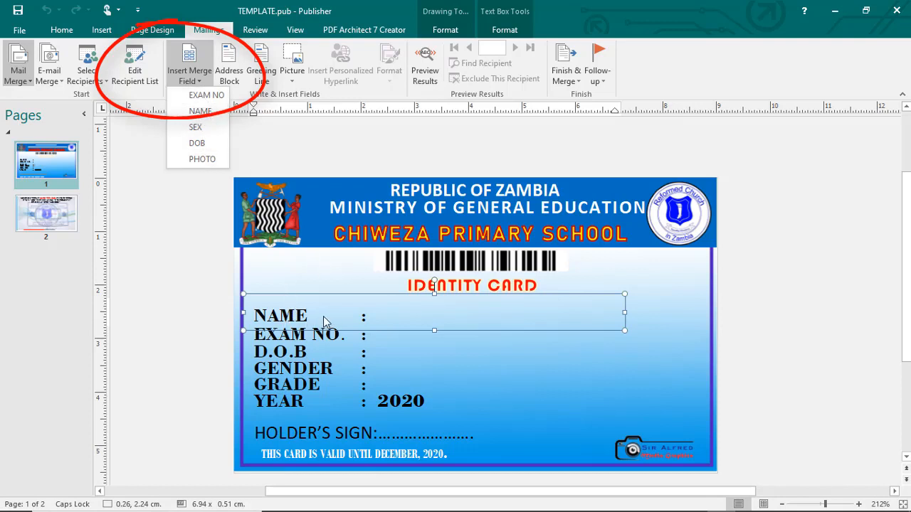
pyautogui.click(200, 116)
# Step: Insert the EXAM NO merge field after the EXAM NO. label
pyautogui.click(526, 385)
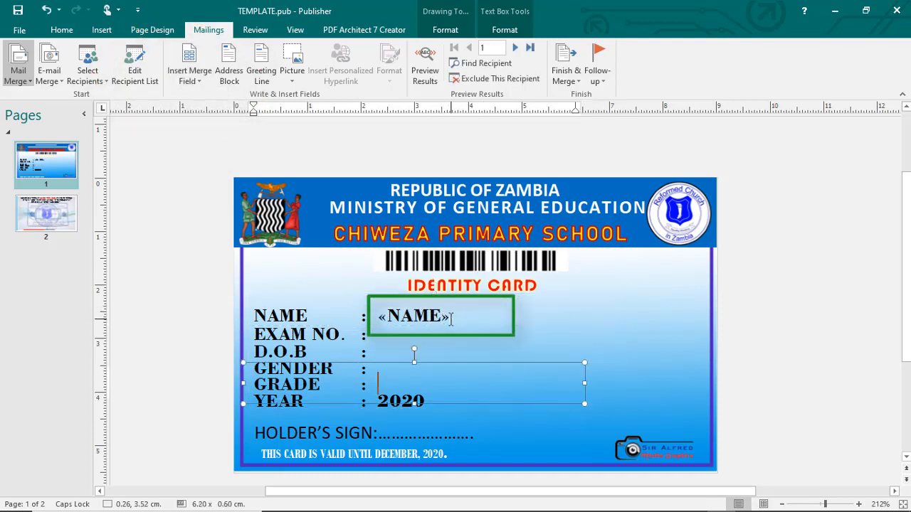
pyautogui.click(392, 334)
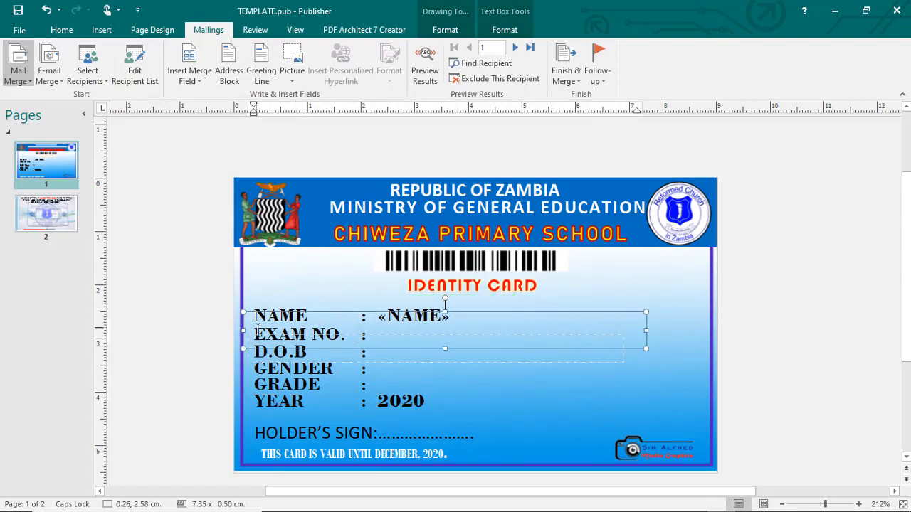
pyautogui.click(201, 84)
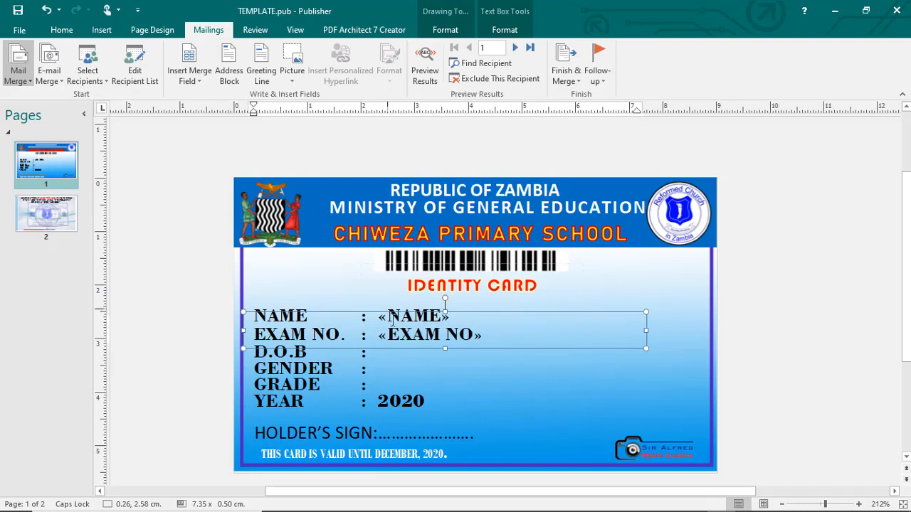
# Step: Insert the DOB merge field after the D.O.B label
pyautogui.click(402, 361)
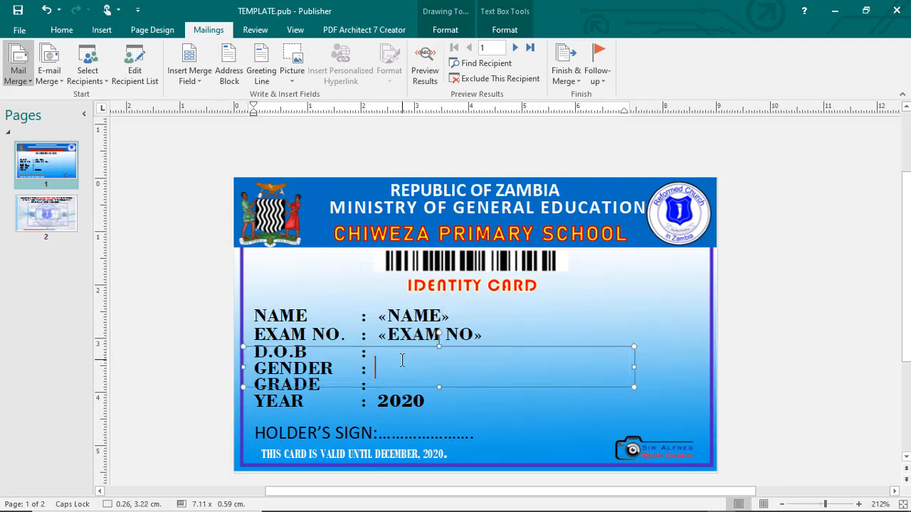
pyautogui.click(494, 325)
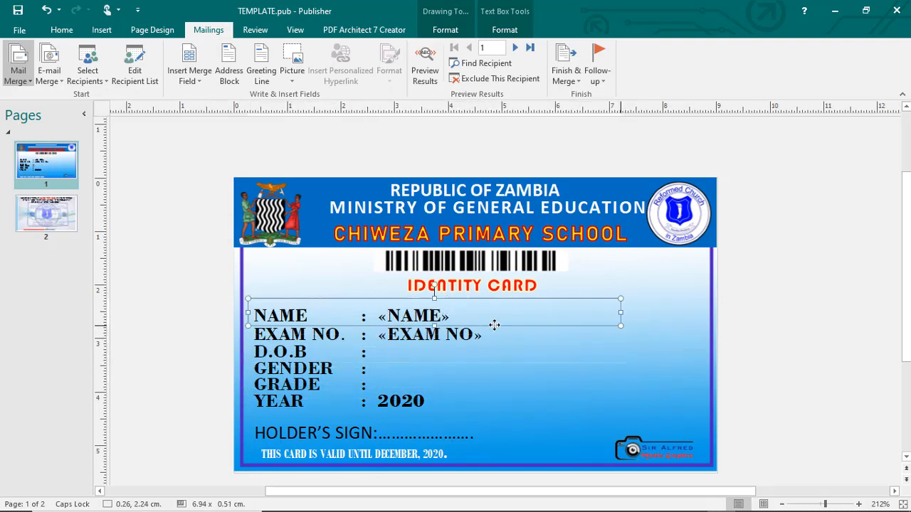
pyautogui.click(370, 353)
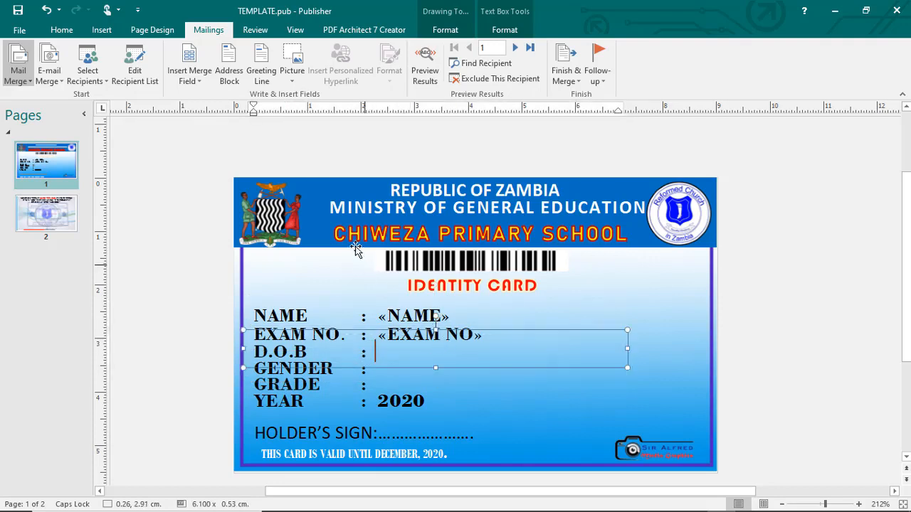
pyautogui.click(199, 83)
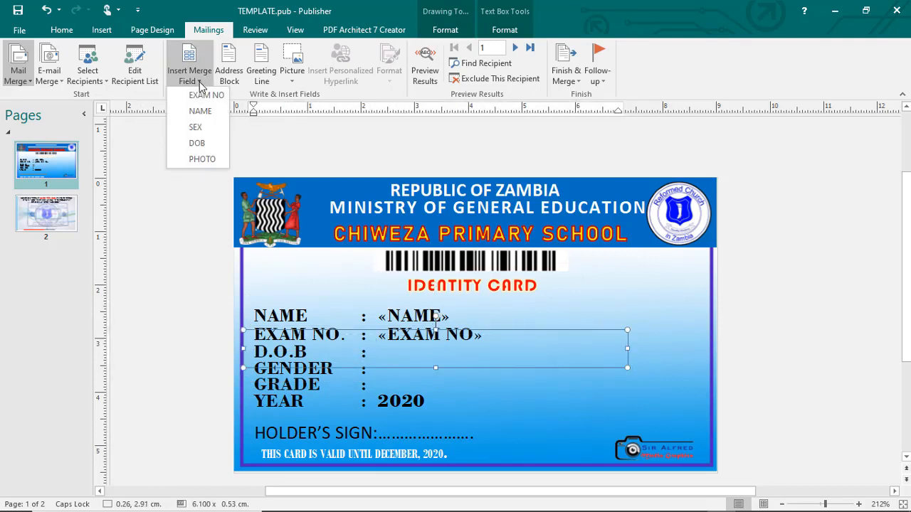
pyautogui.click(197, 143)
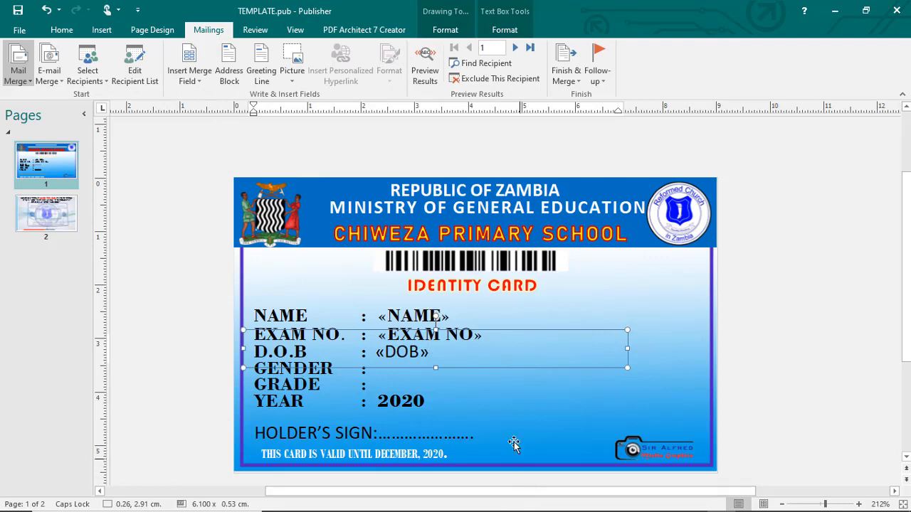
# Step: Insert the SEX merge field after the GENDER label
pyautogui.click(506, 419)
pyautogui.click(398, 372)
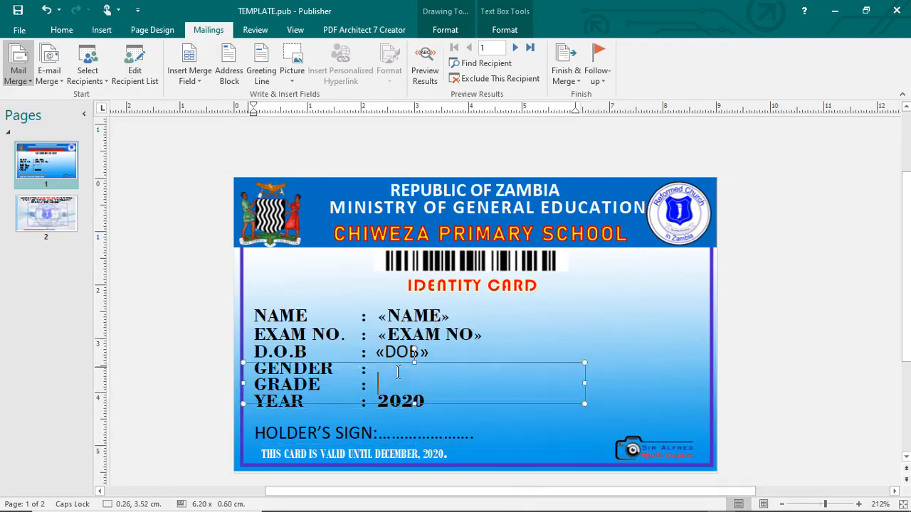
pyautogui.click(435, 360)
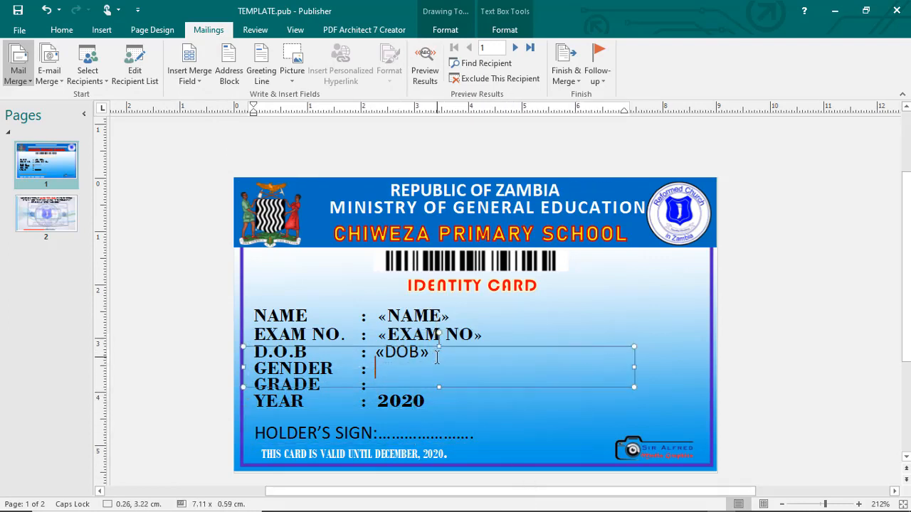
pyautogui.click(200, 83)
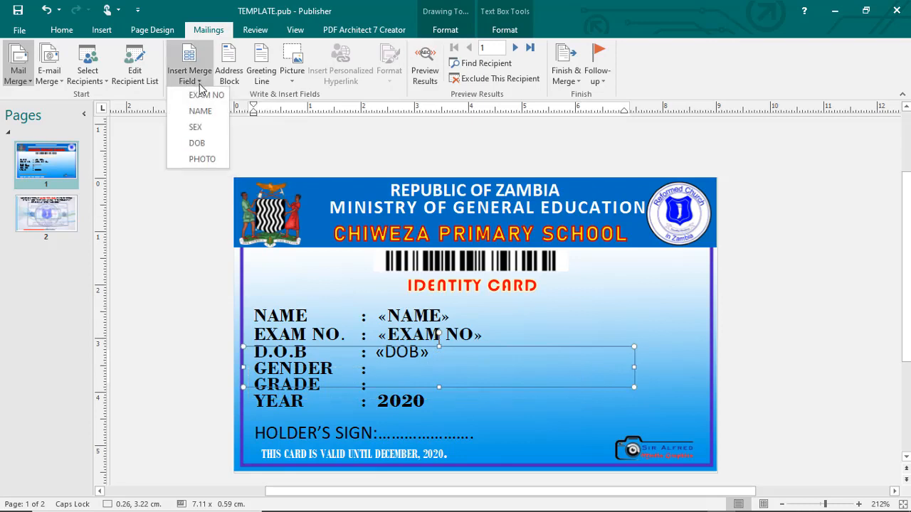
pyautogui.click(201, 127)
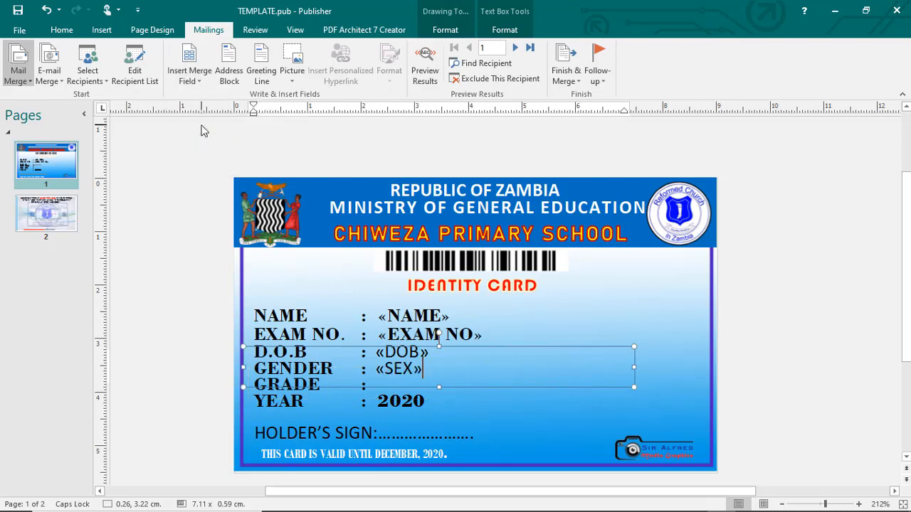
# Step: Enter 7 after the GRADE label and change the year after the YEAR label to 2021
pyautogui.click(566, 361)
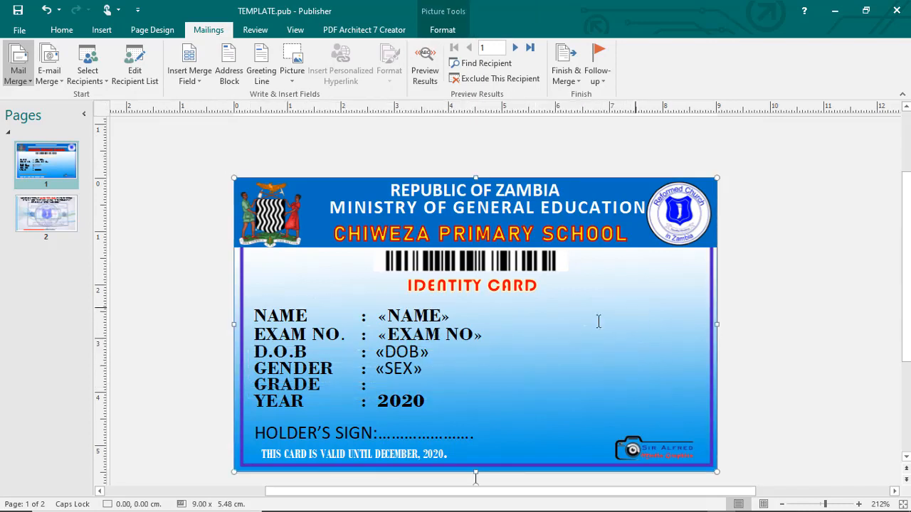
pyautogui.click(490, 372)
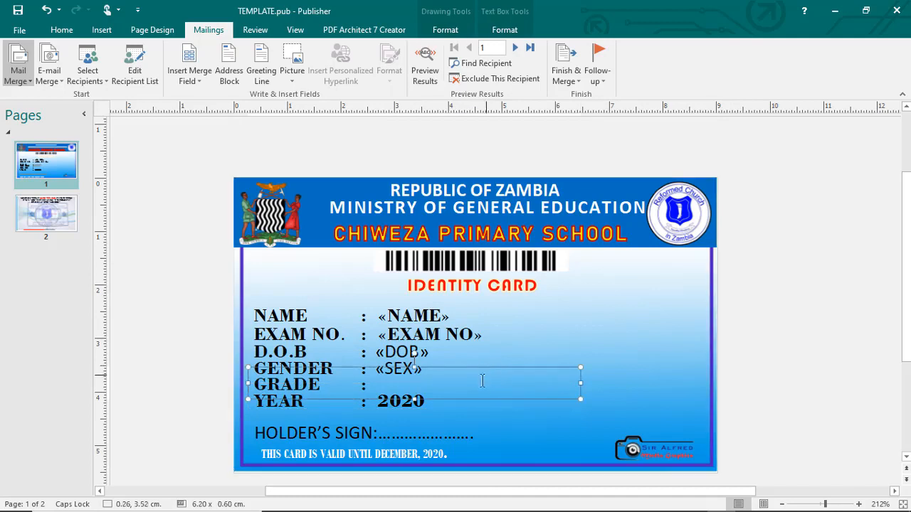
pyautogui.click(612, 370)
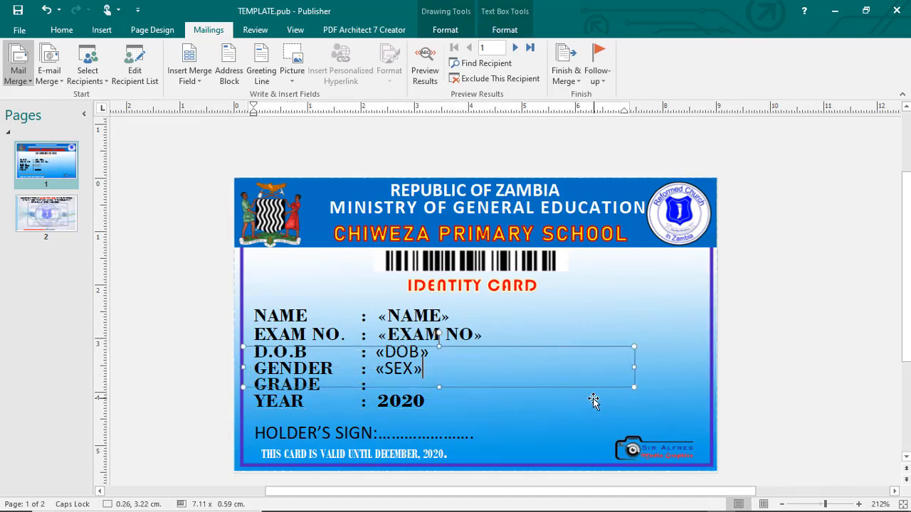
pyautogui.click(593, 399)
pyautogui.click(462, 378)
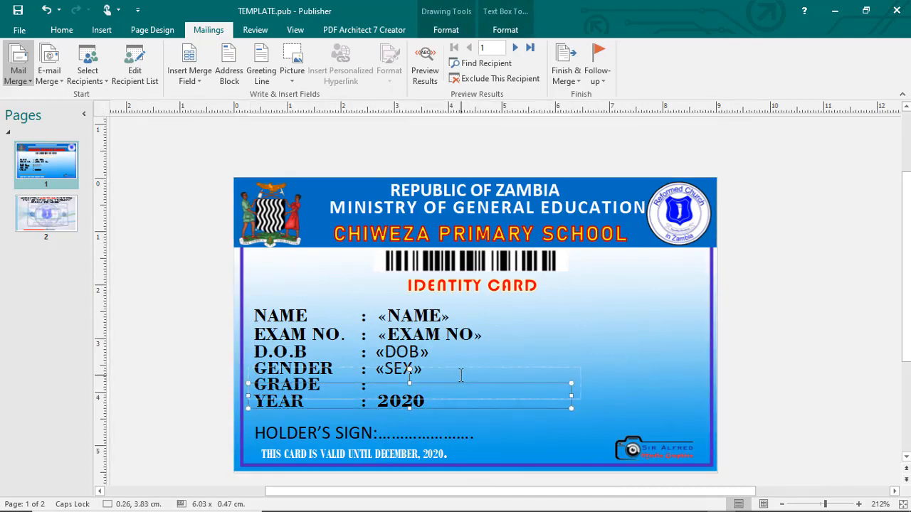
pyautogui.click(532, 383)
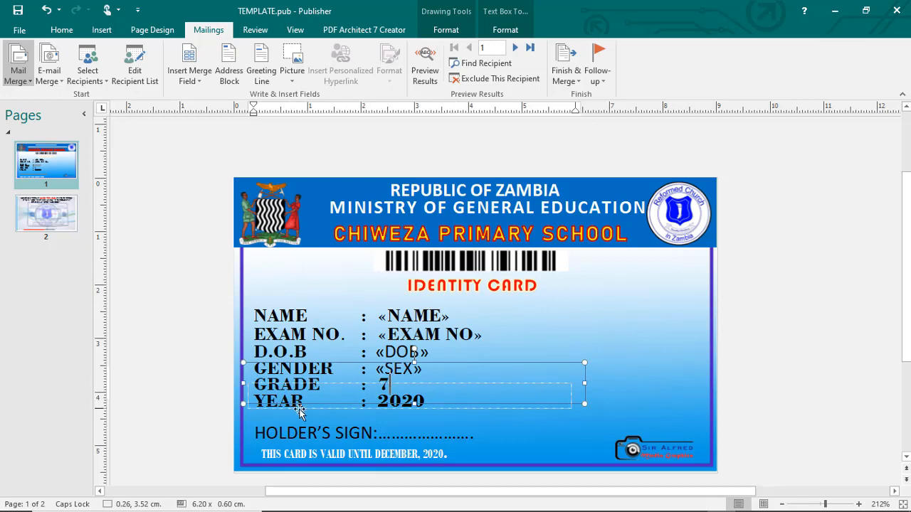
pyautogui.click(726, 378)
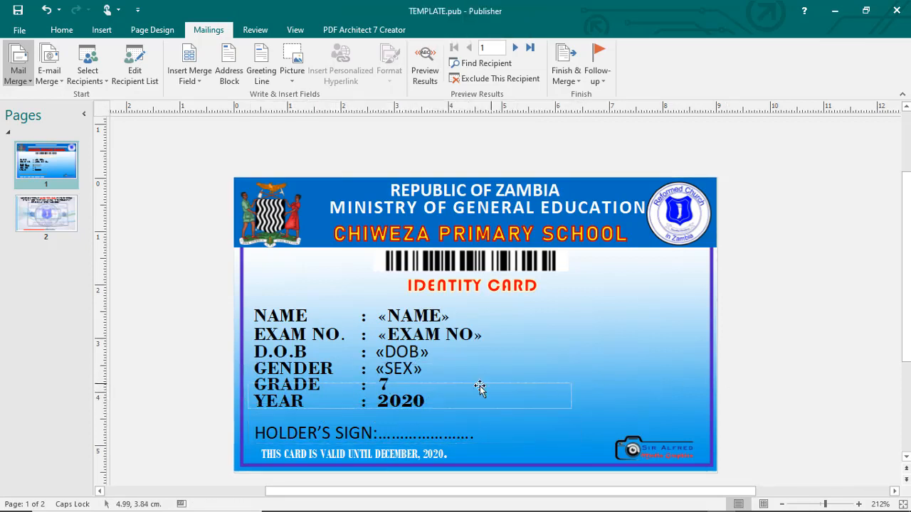
pyautogui.click(424, 400)
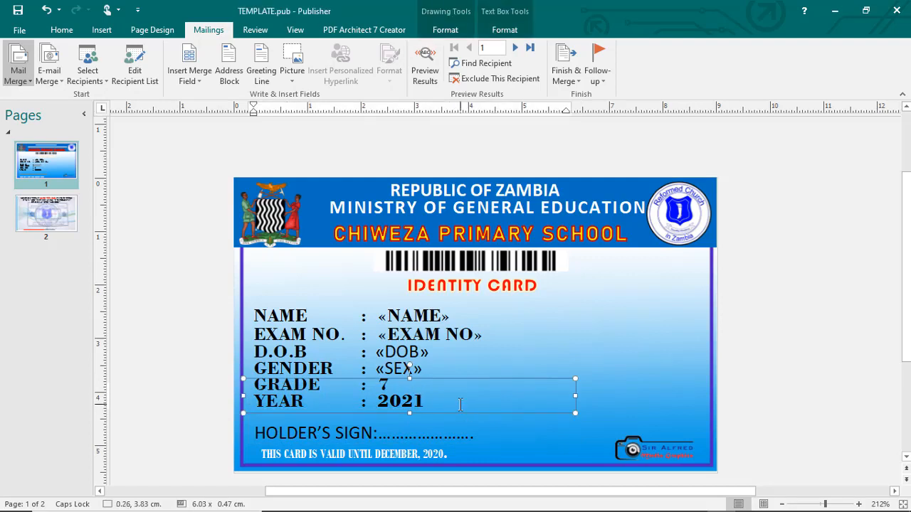
pyautogui.click(761, 399)
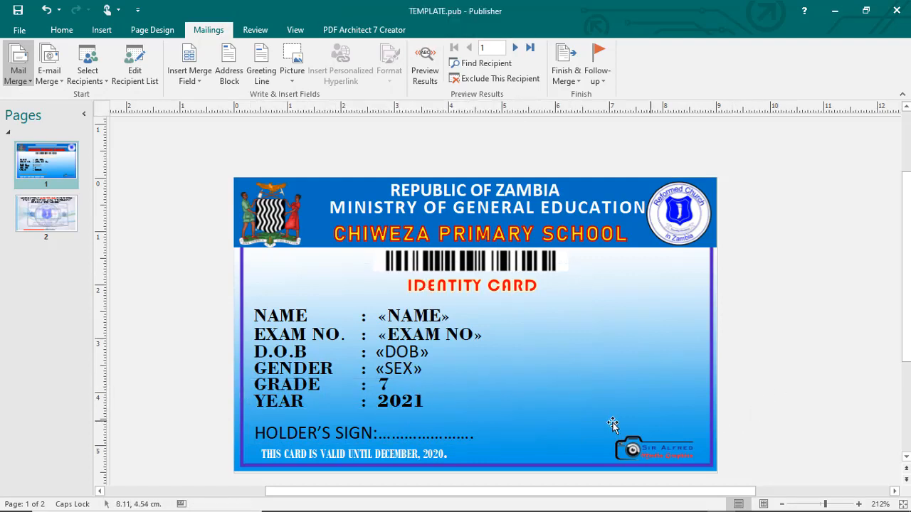
# Step: Make the SEX merge field on the GENDER line bold and apply a different font to it
pyautogui.click(441, 356)
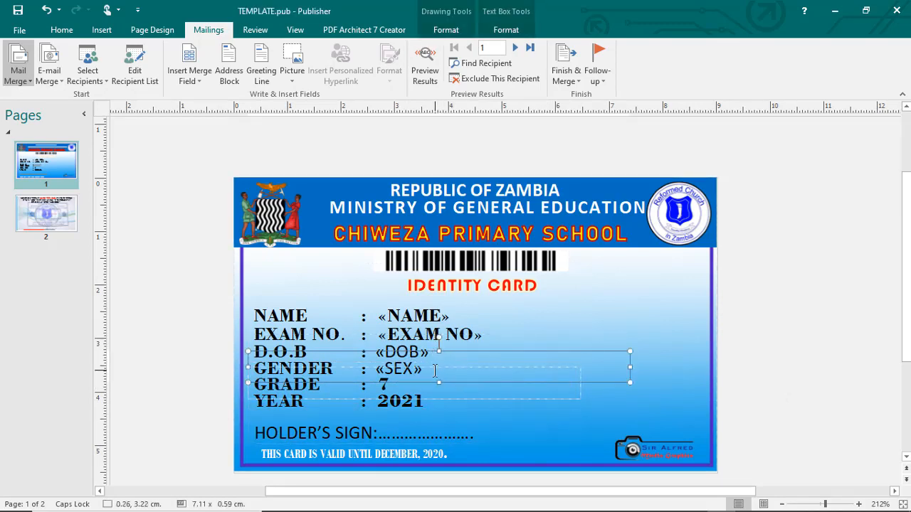
pyautogui.click(429, 369)
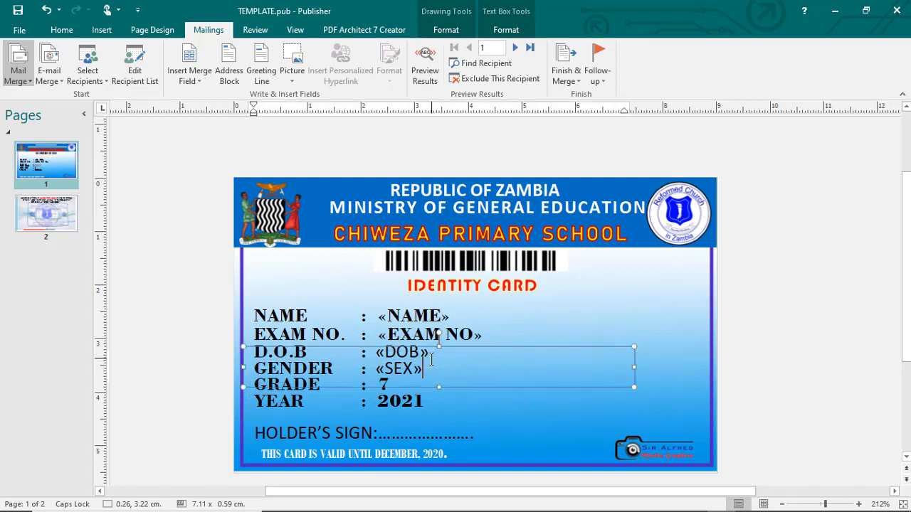
pyautogui.doubleClick(413, 363)
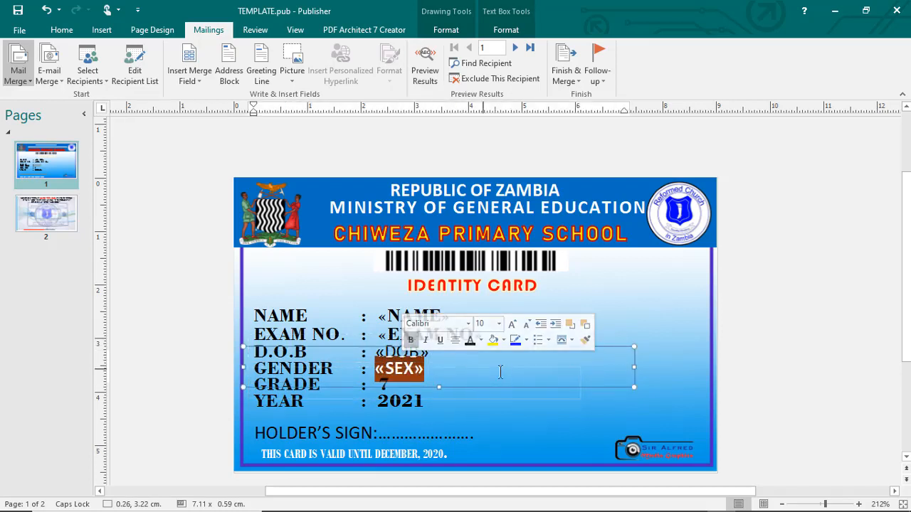
pyautogui.click(468, 324)
pyautogui.scroll(-8, 462, 278)
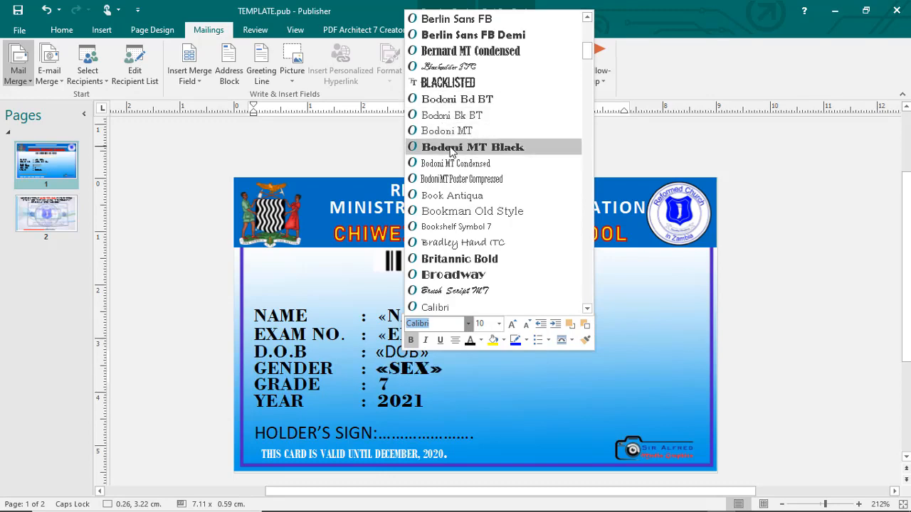
pyautogui.scroll(5, 455, 242)
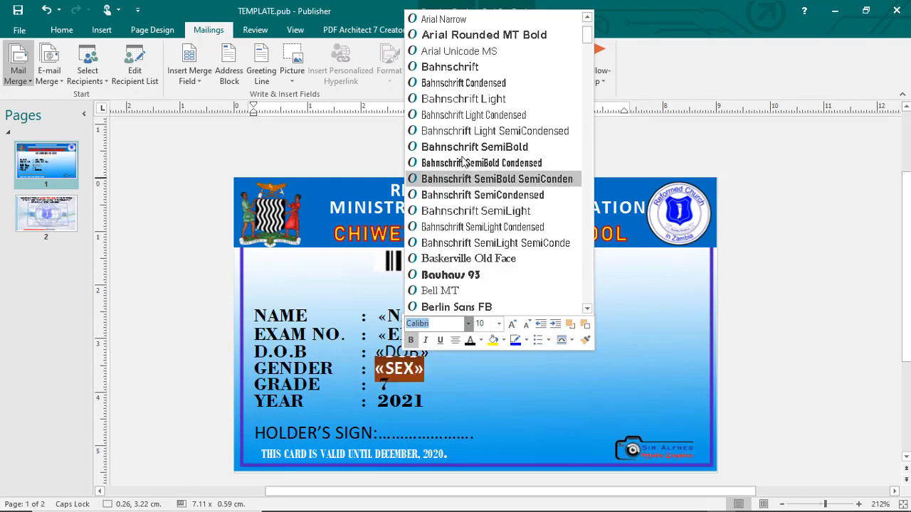
pyautogui.scroll(2, 463, 162)
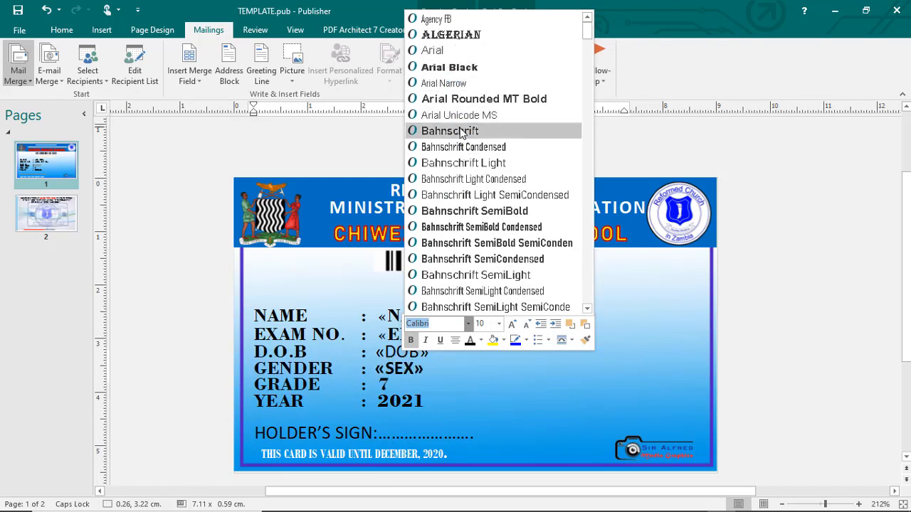
pyautogui.click(453, 210)
# Step: Make the DOB merge field on the D.O.B line bold
pyautogui.click(430, 352)
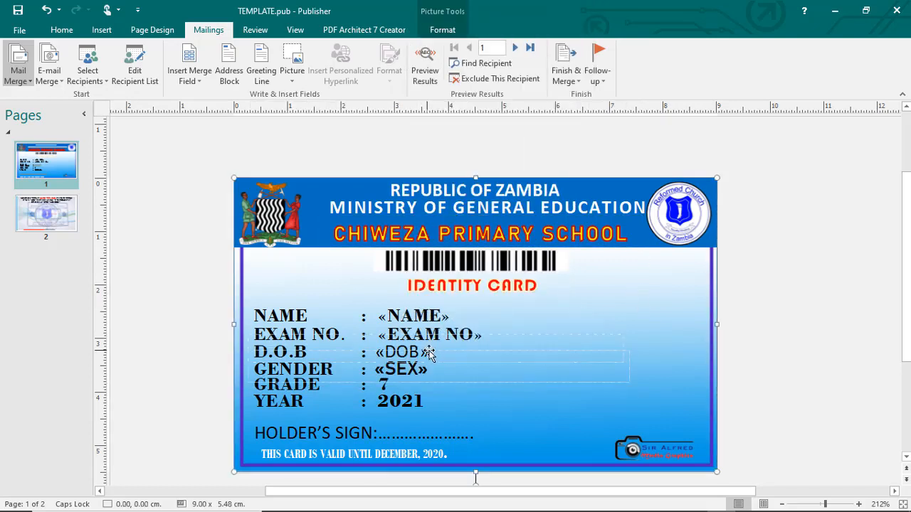
pyautogui.click(410, 348)
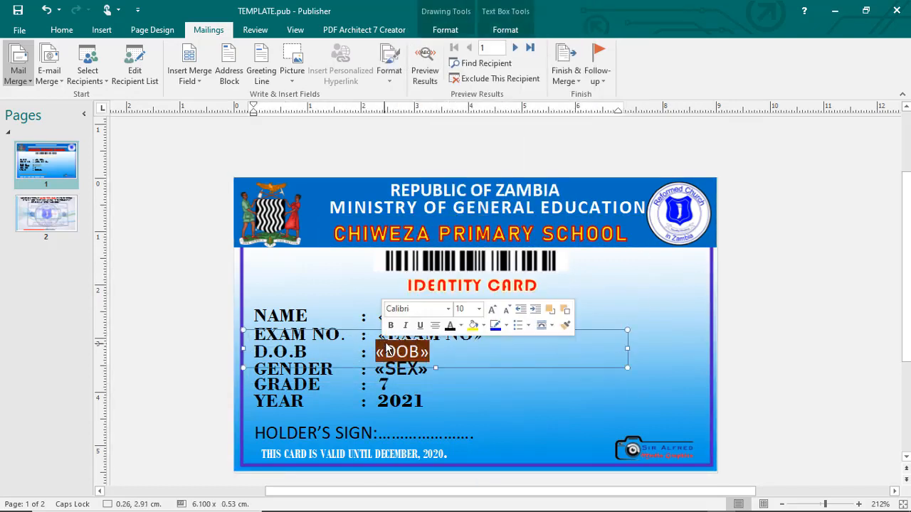
pyautogui.click(670, 388)
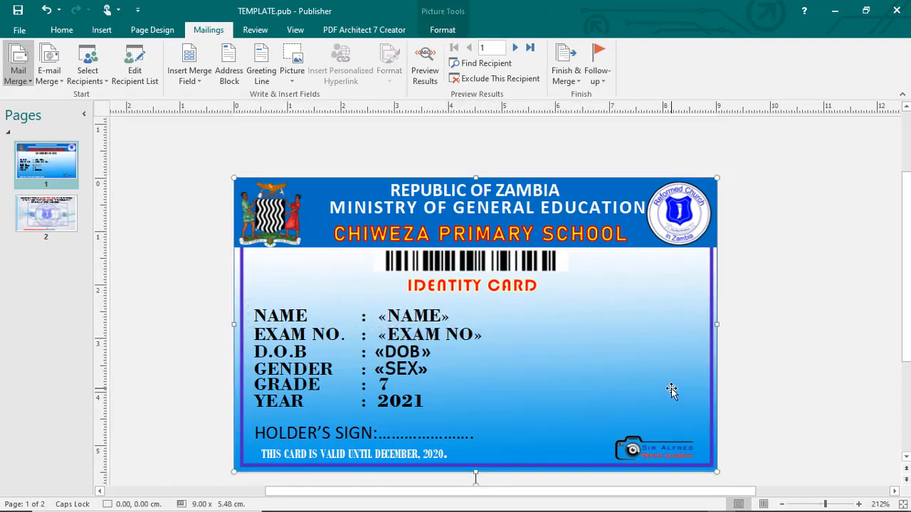
pyautogui.moveTo(354, 355); pyautogui.dragTo(384, 335)
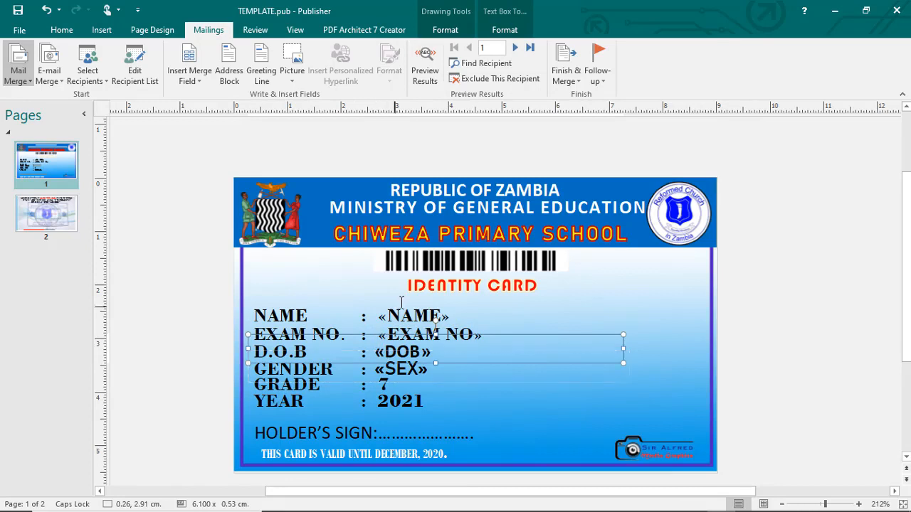
pyautogui.click(476, 313)
pyautogui.click(412, 363)
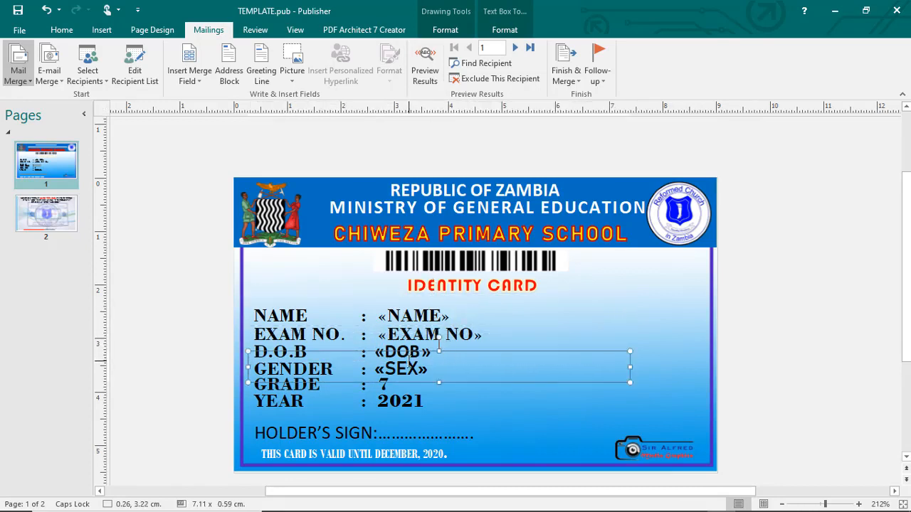
# Step: Shift the SEX and DOB merge fields slightly right to line up with the NAME and EXAM NO fields
pyautogui.doubleClick(408, 362)
pyautogui.click(447, 379)
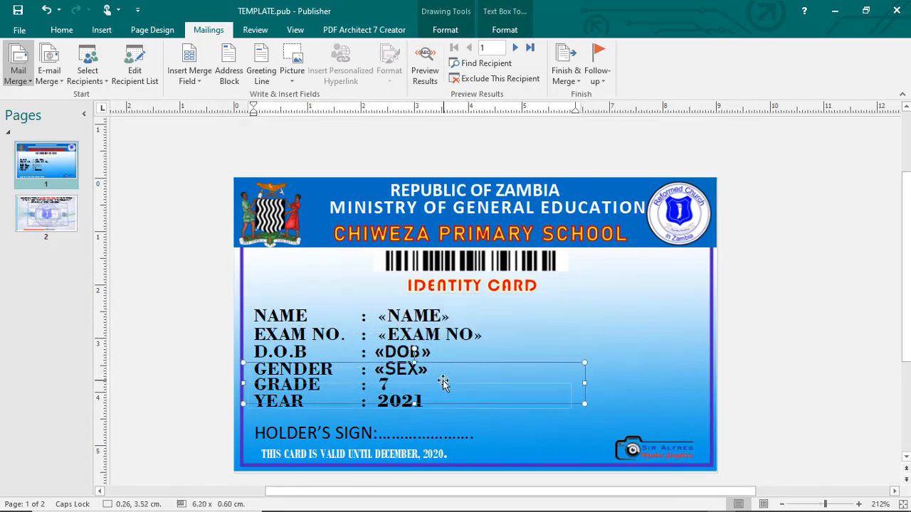
pyautogui.doubleClick(382, 370)
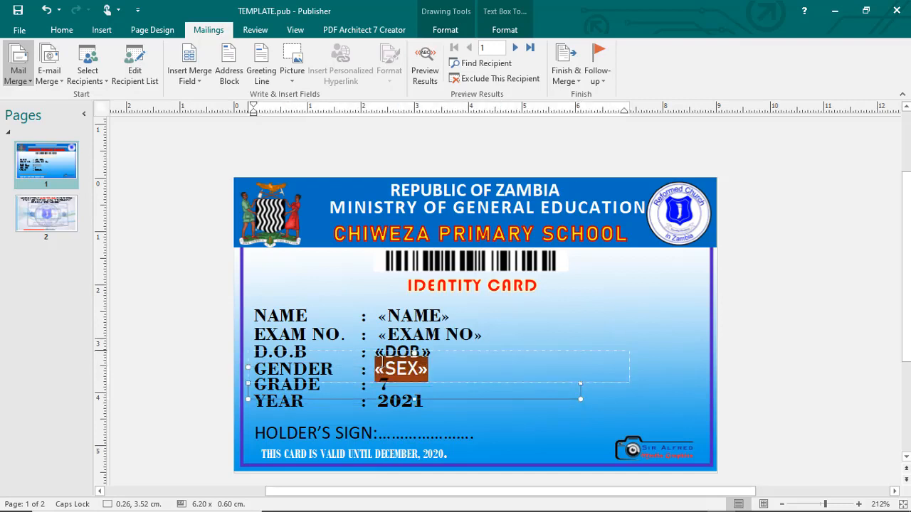
pyautogui.click(377, 367)
pyautogui.doubleClick(378, 367)
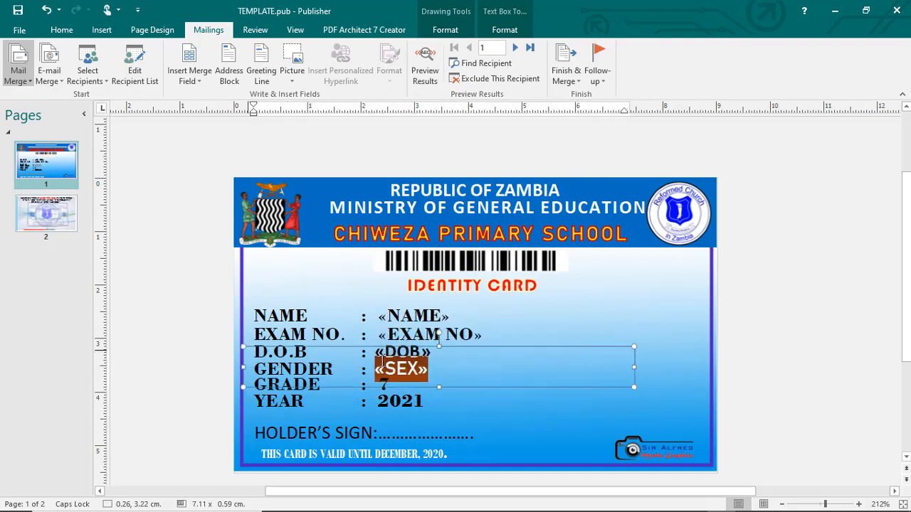
pyautogui.click(446, 369)
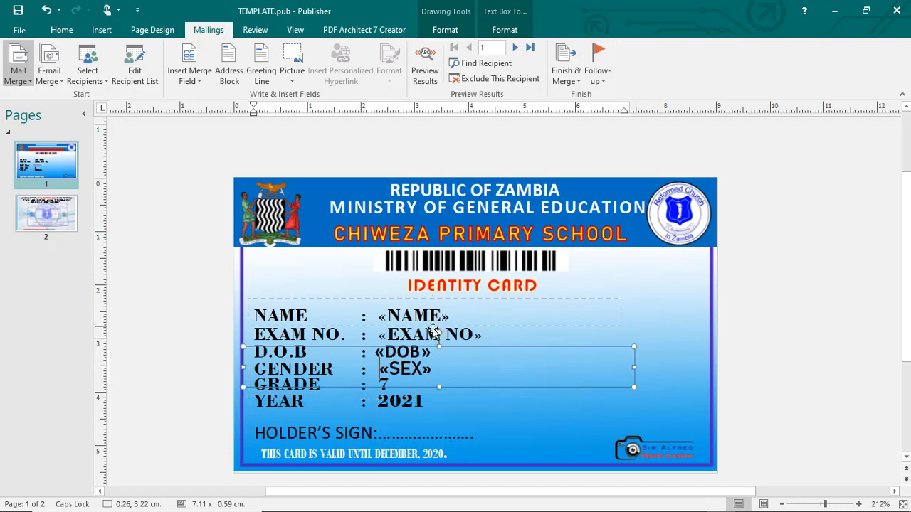
pyautogui.click(470, 348)
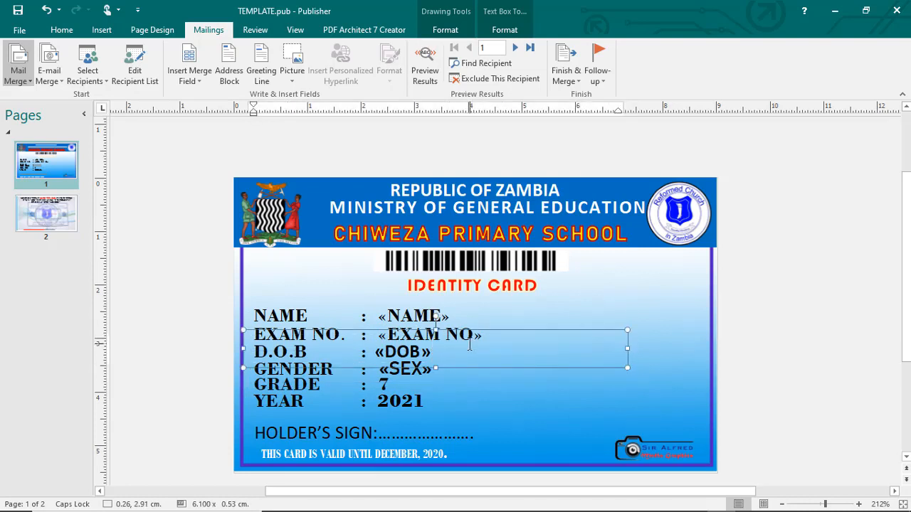
pyautogui.press('Home')
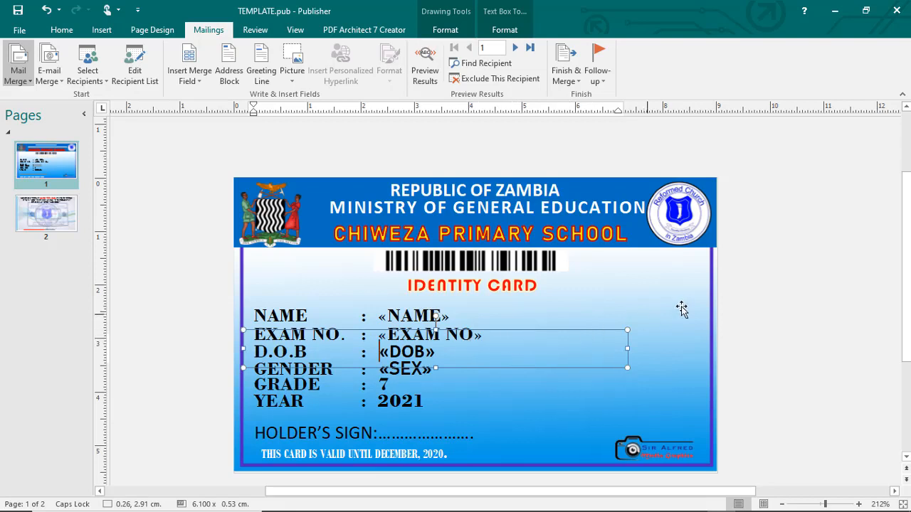
pyautogui.click(758, 331)
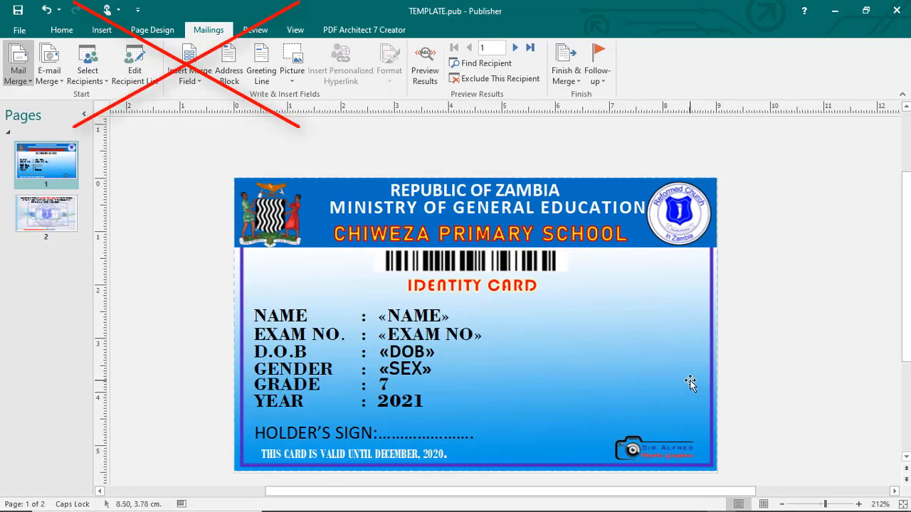
# Step: Insert the PHOTO picture field and move it to the card's empty area beside the pupil details, above the logo
pyautogui.click(201, 83)
pyautogui.click(263, 128)
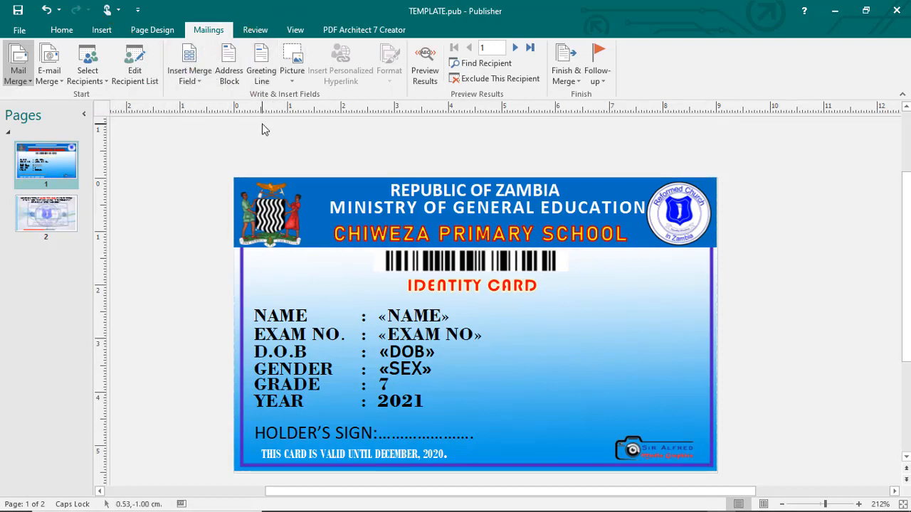
pyautogui.click(292, 84)
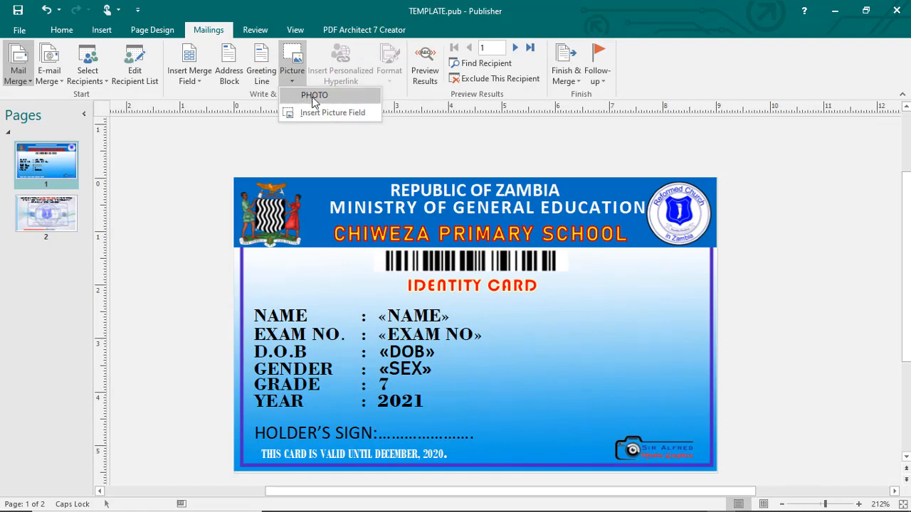
pyautogui.click(314, 95)
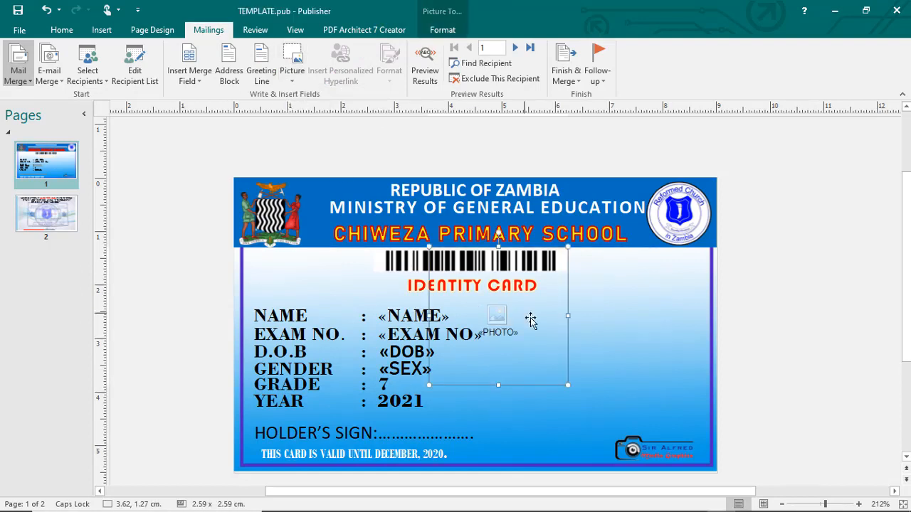
pyautogui.moveTo(531, 320); pyautogui.dragTo(667, 359)
pyautogui.click(767, 356)
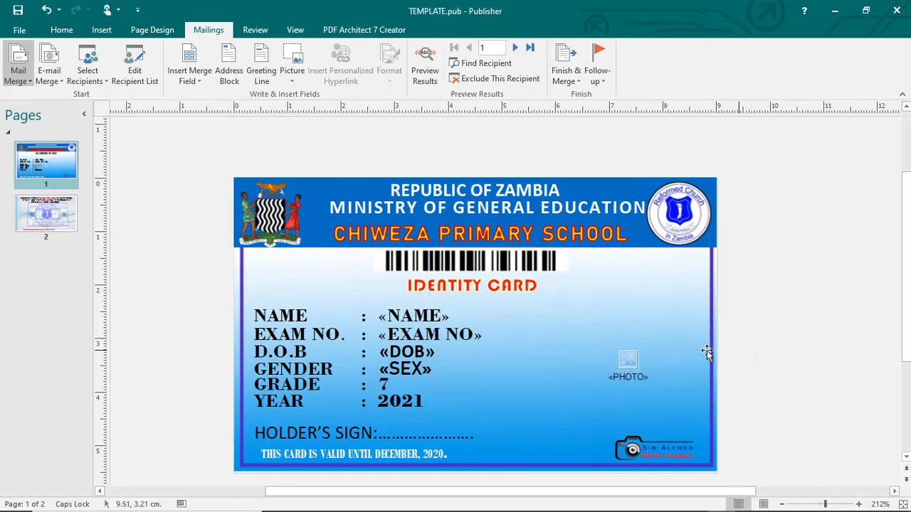
# Step: Widen the PHOTO picture field slightly toward the card's right border
pyautogui.click(630, 362)
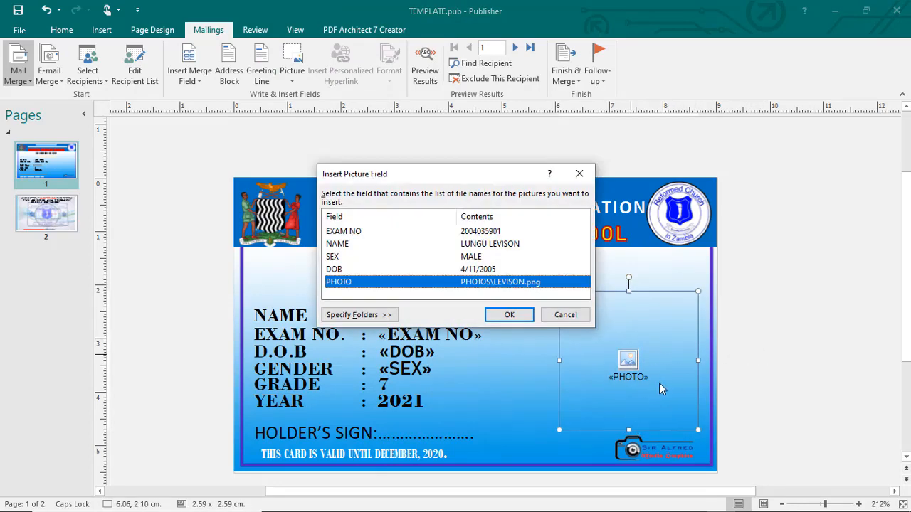
pyautogui.click(578, 173)
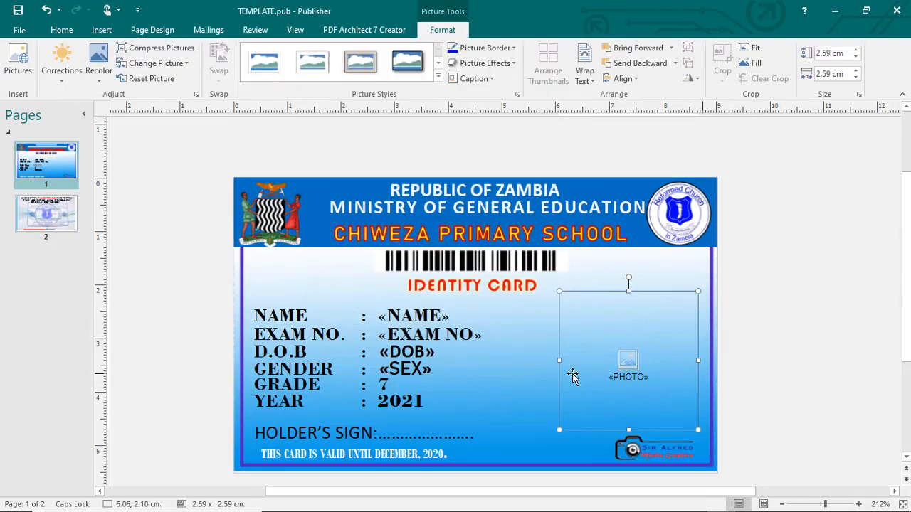
pyautogui.moveTo(698, 360); pyautogui.dragTo(704, 361)
pyautogui.click(768, 392)
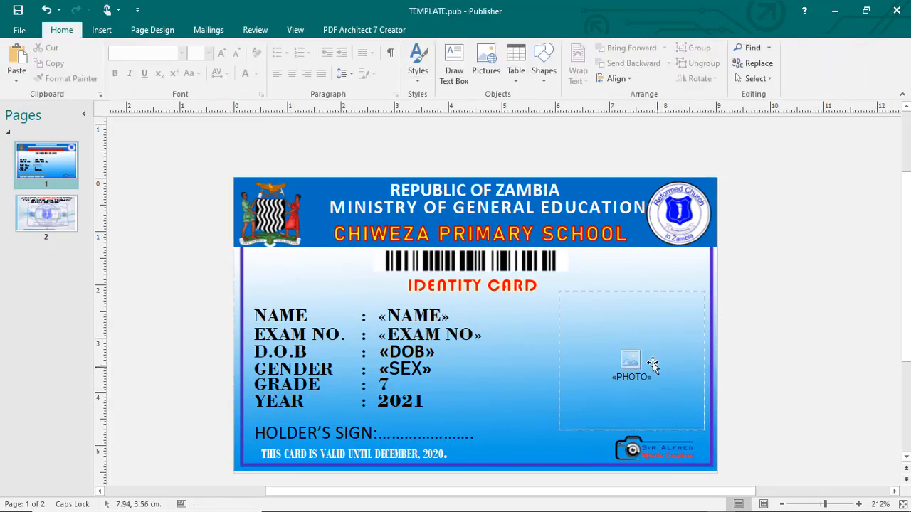
pyautogui.click(652, 423)
pyautogui.click(757, 416)
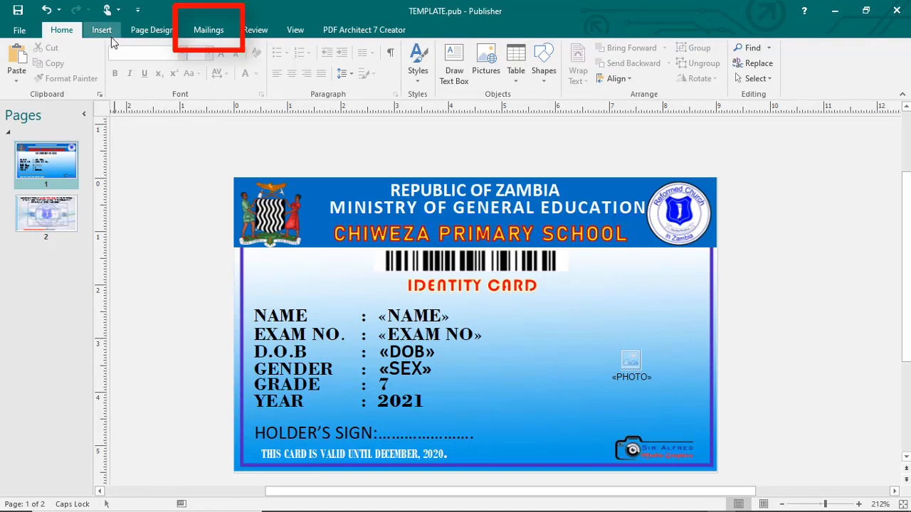
# Step: Preview the merge results on the card and step through the records to record 3
pyautogui.click(209, 30)
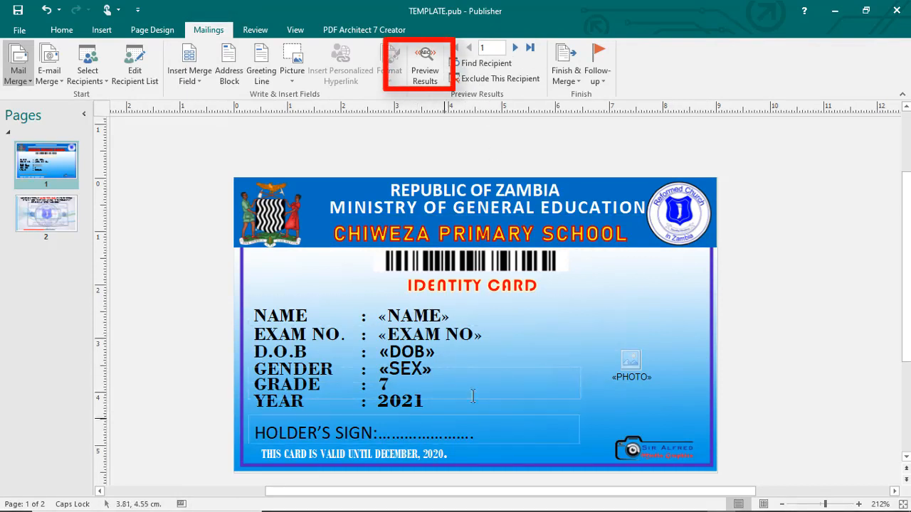
pyautogui.click(427, 63)
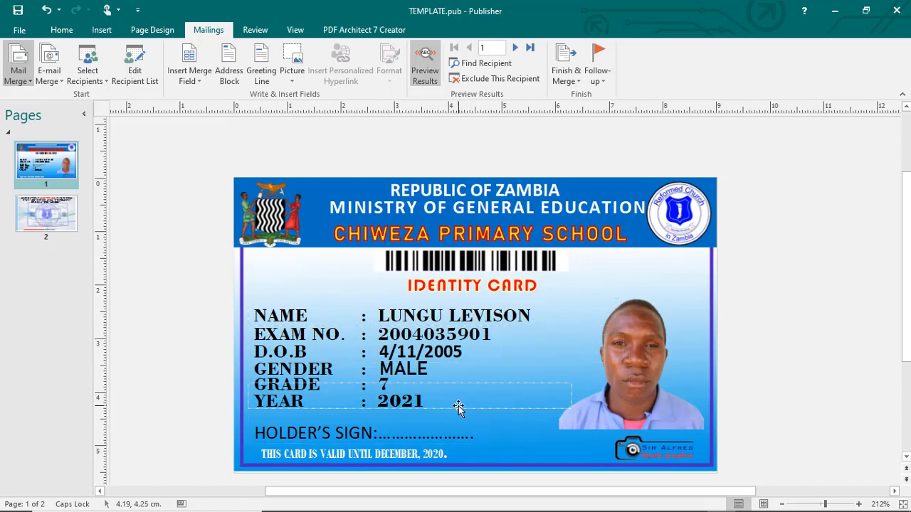
pyautogui.click(655, 380)
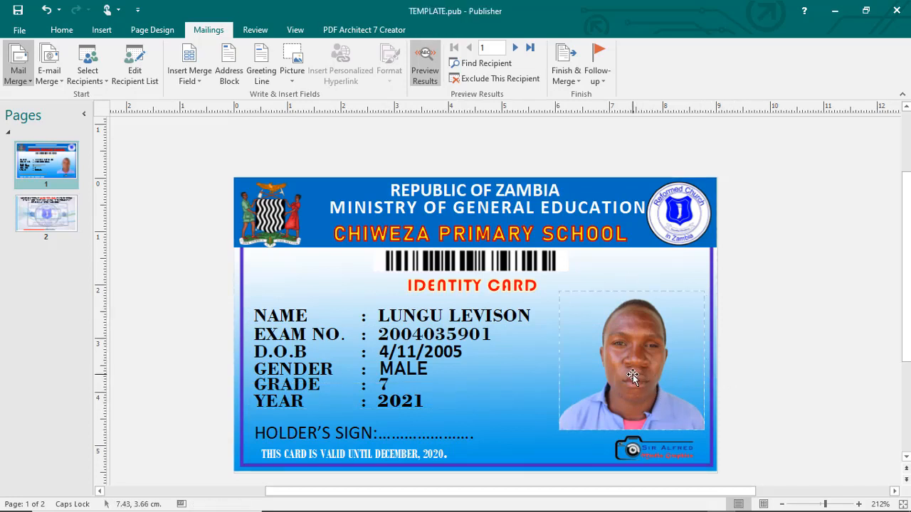
pyautogui.click(759, 377)
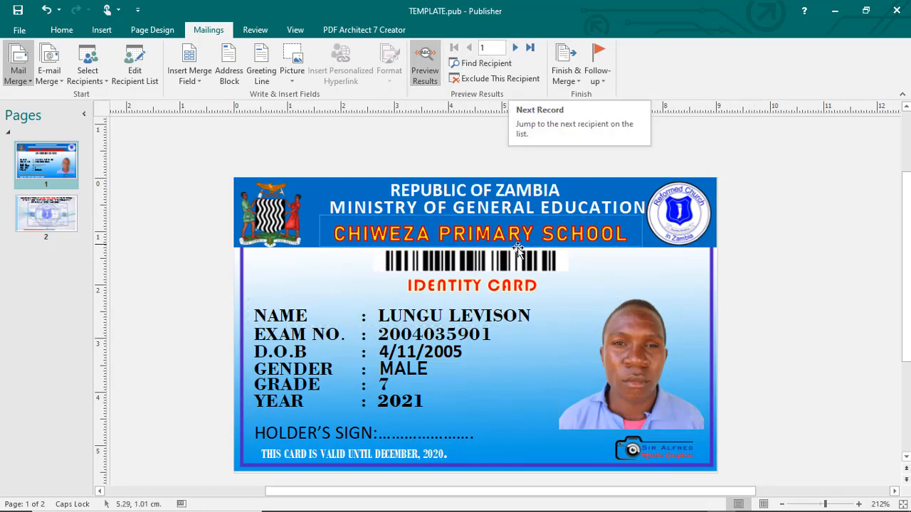
pyautogui.click(515, 47)
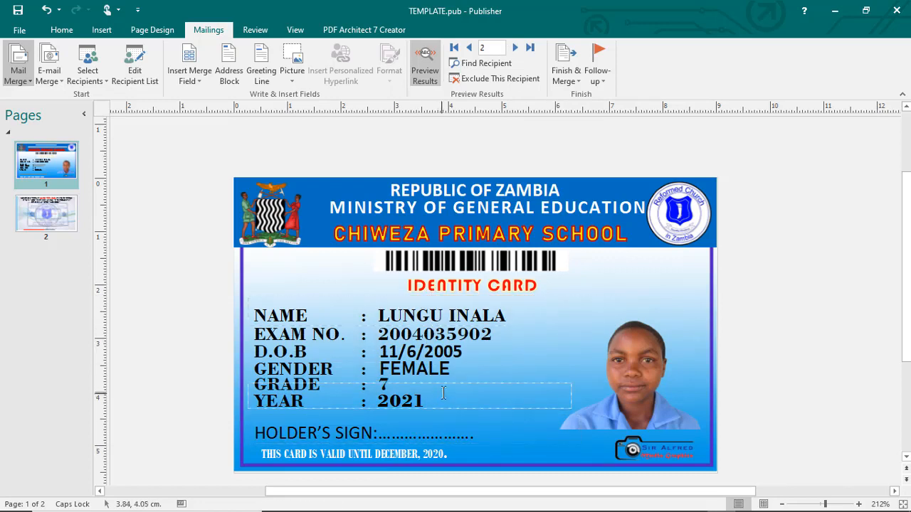
pyautogui.click(514, 48)
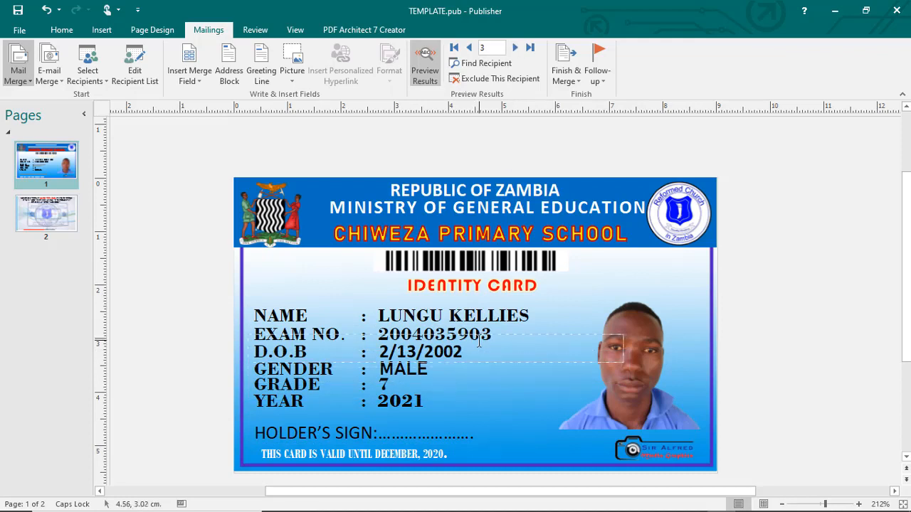
pyautogui.moveTo(479, 342); pyautogui.dragTo(429, 353)
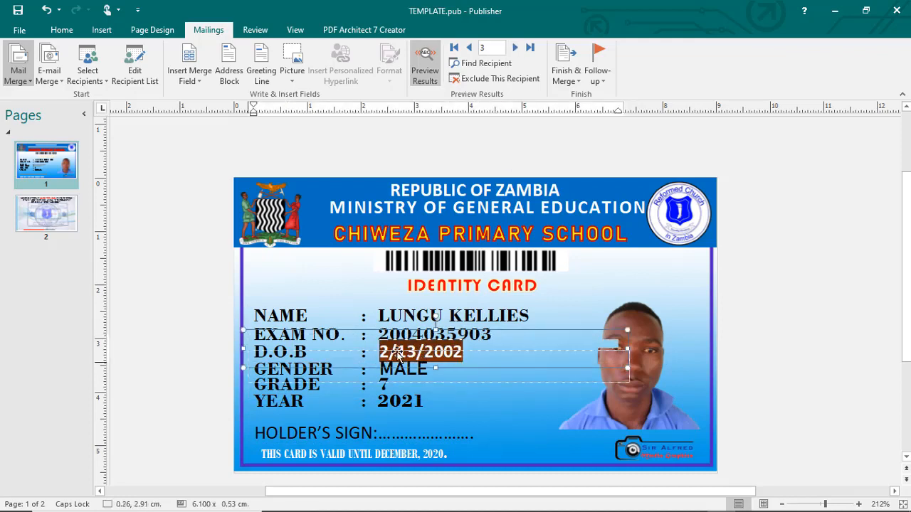
pyautogui.click(574, 283)
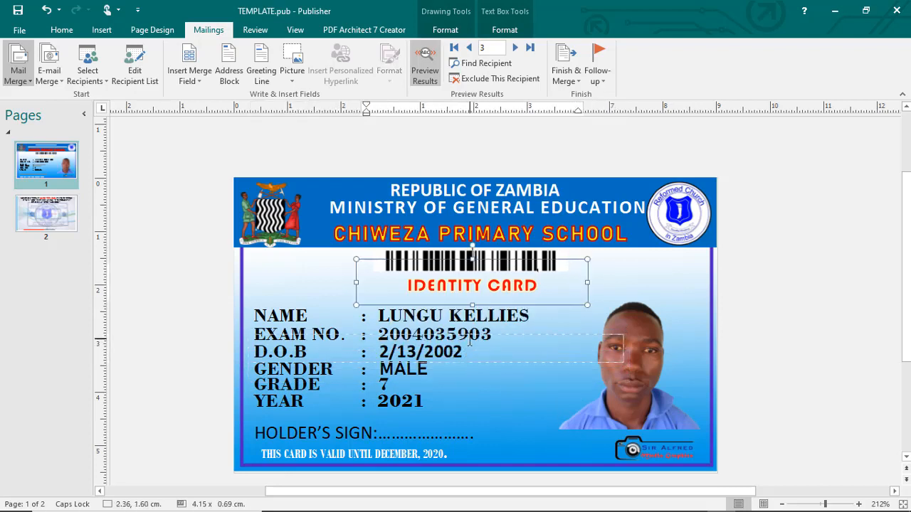
pyautogui.doubleClick(388, 350)
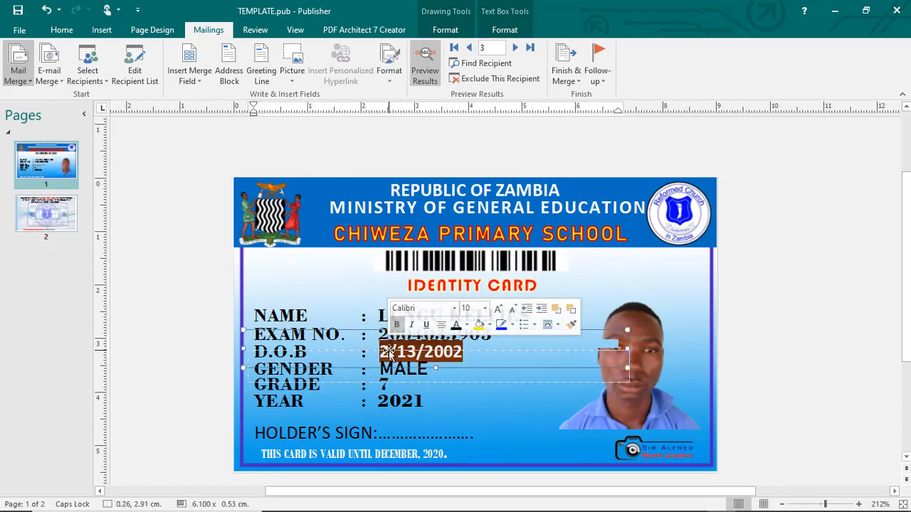
pyautogui.click(442, 421)
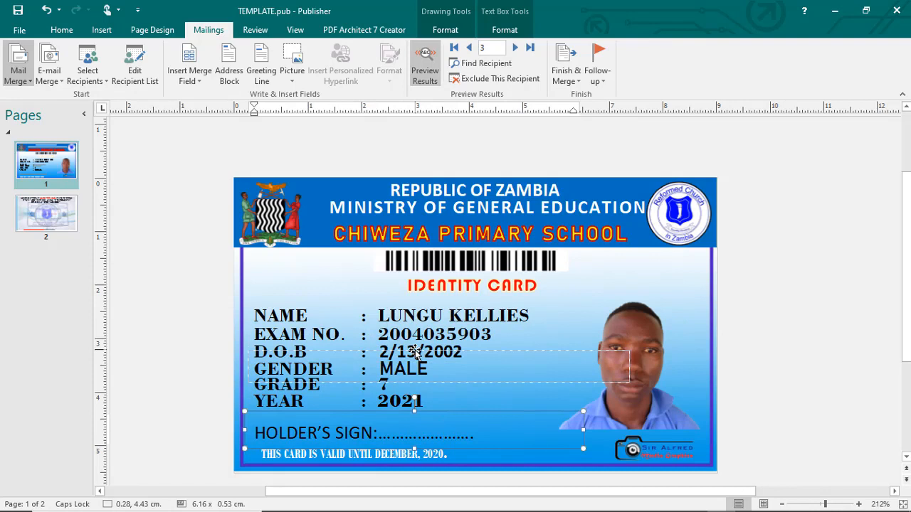
# Step: Format the date on the D.O.B line as two-digit day, two-digit month and four-digit year separated by dots
pyautogui.click(468, 348)
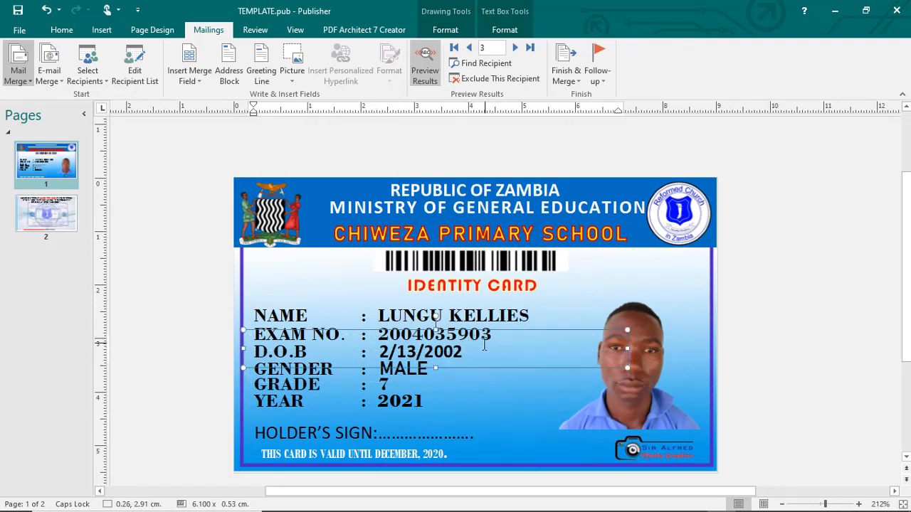
pyautogui.doubleClick(462, 349)
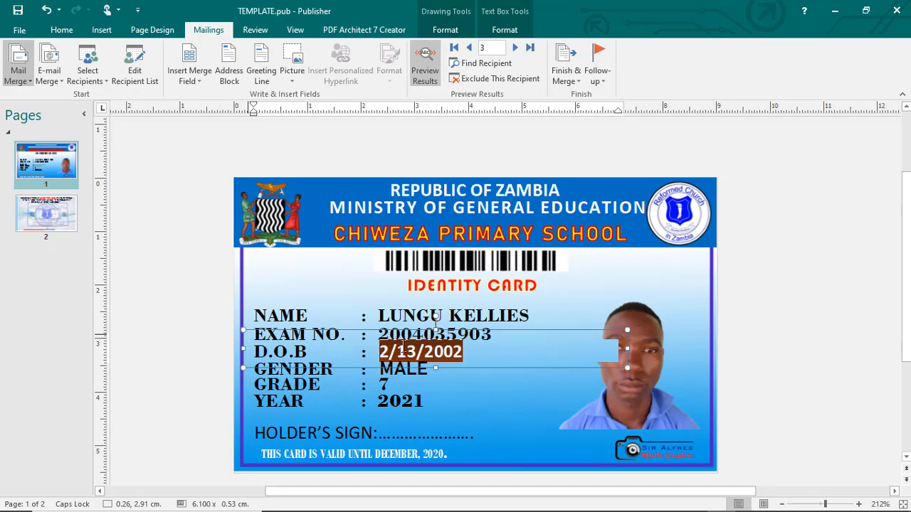
pyautogui.click(424, 350)
pyautogui.rightClick(424, 350)
pyautogui.doubleClick(455, 352)
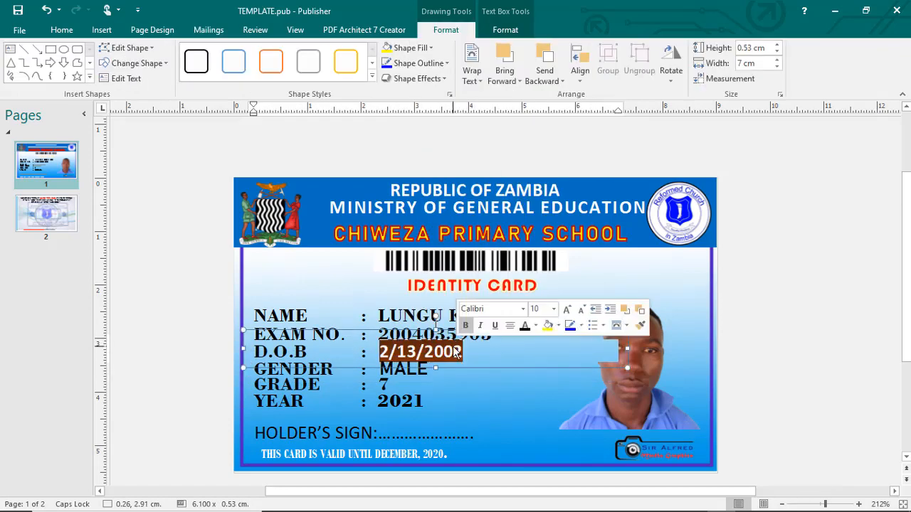
pyautogui.rightClick(456, 352)
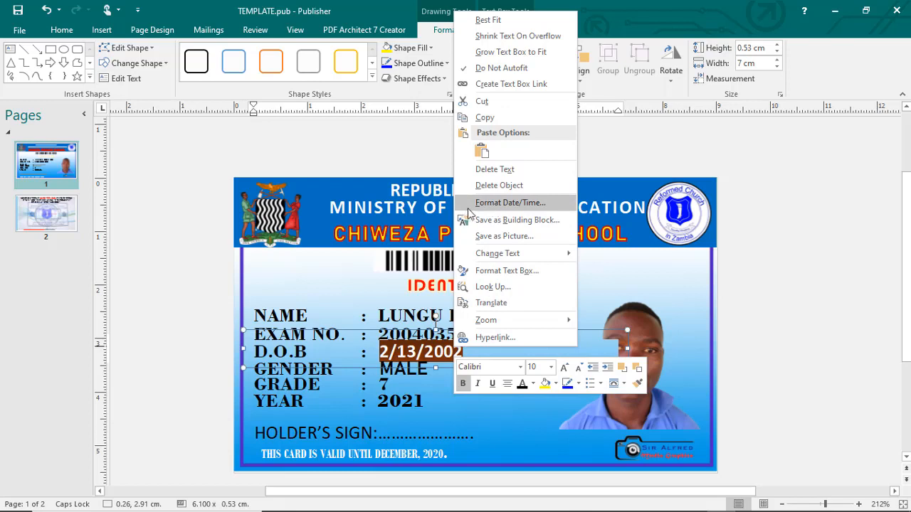
pyautogui.click(508, 203)
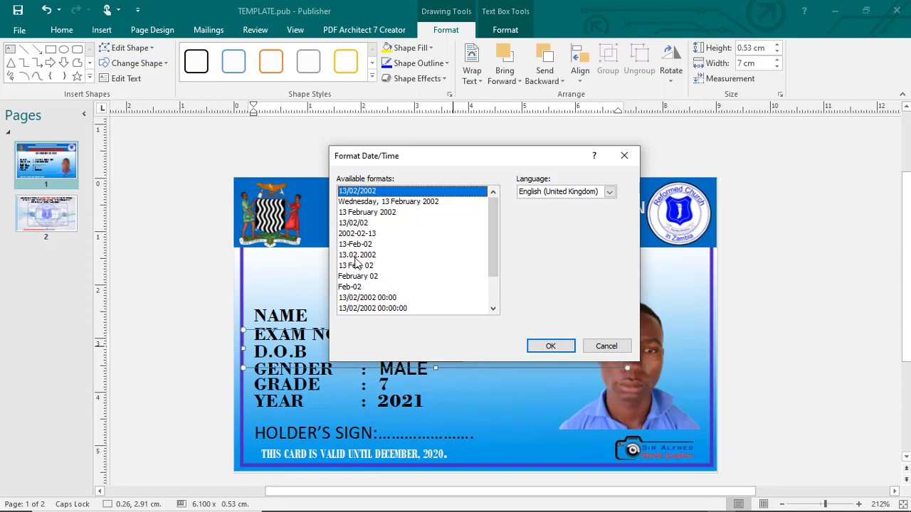
pyautogui.click(358, 255)
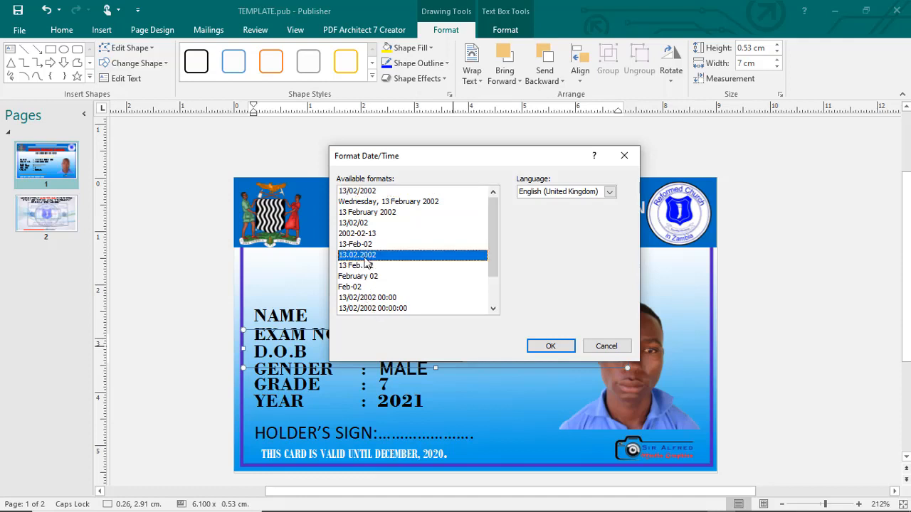
pyautogui.click(550, 347)
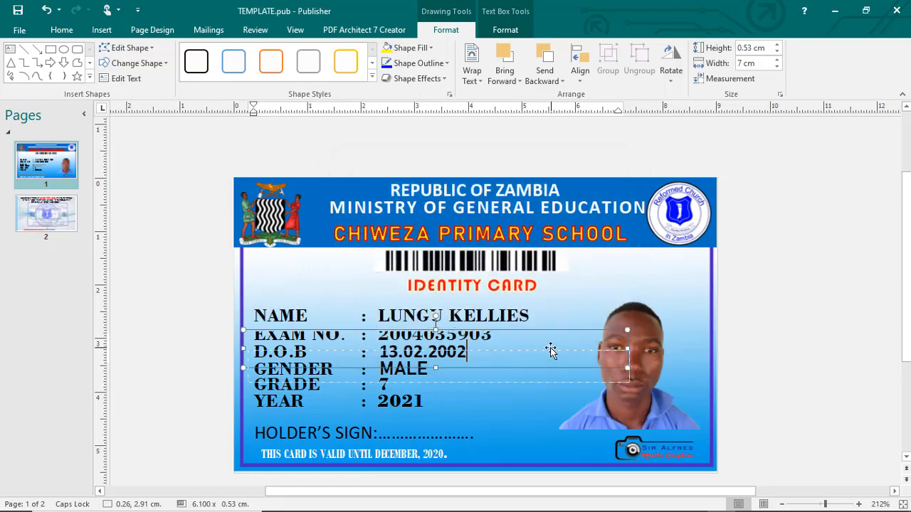
pyautogui.click(528, 420)
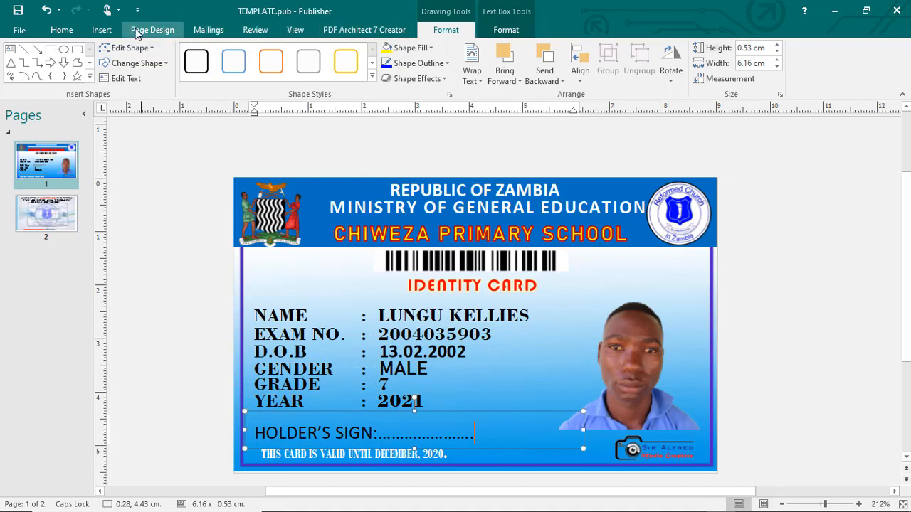
# Step: Preview record 4 to check the card with the new date format
pyautogui.click(207, 30)
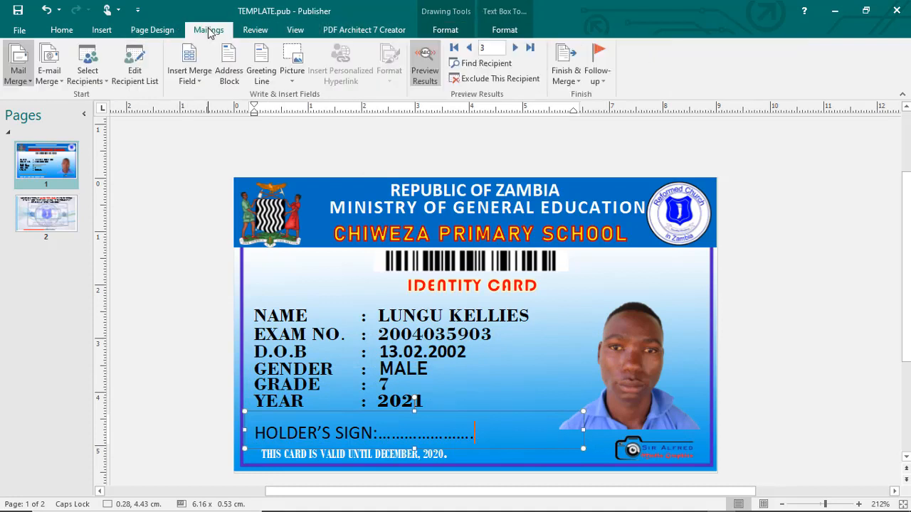
pyautogui.click(515, 49)
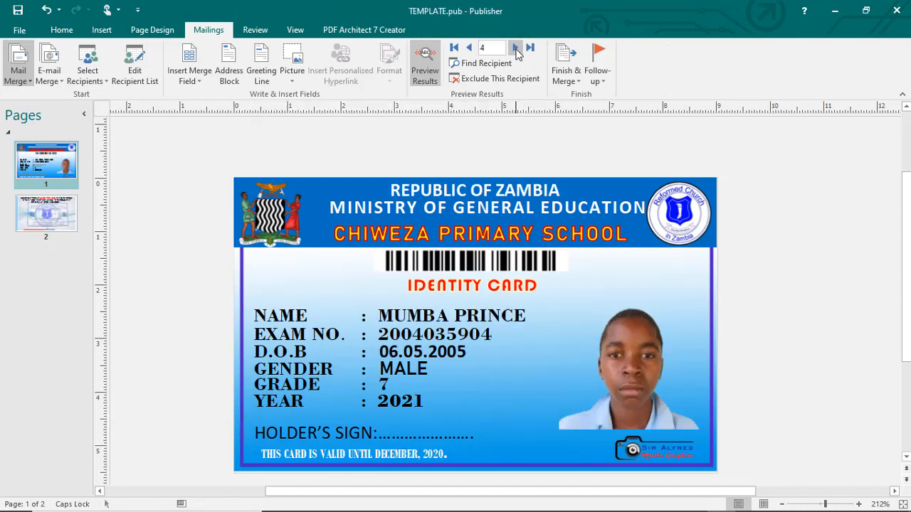
# Step: Step through the merged card previews from record 4 to record 8
pyautogui.click(516, 50)
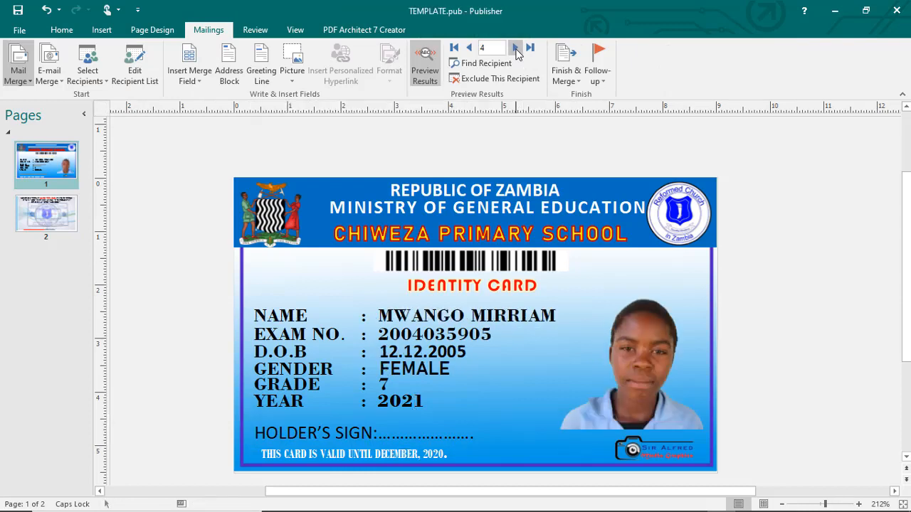
pyautogui.click(516, 50)
pyautogui.click(516, 50)
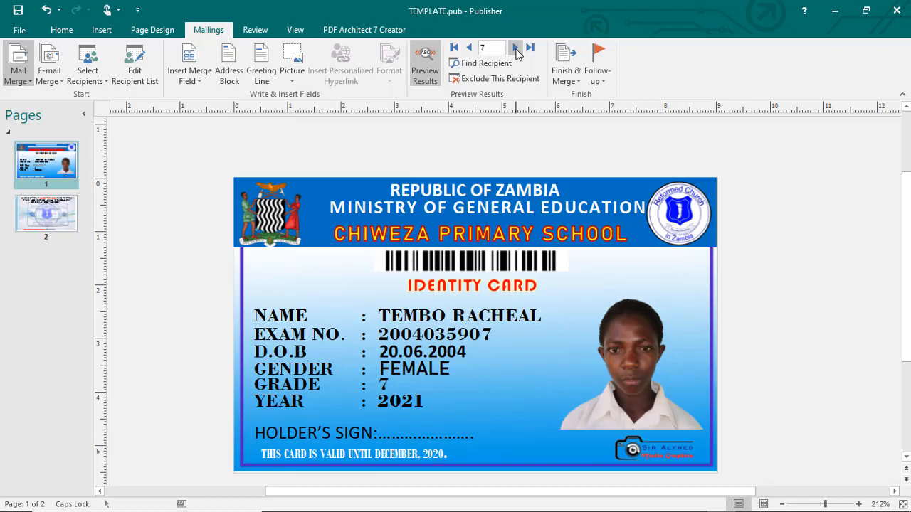
pyautogui.click(515, 50)
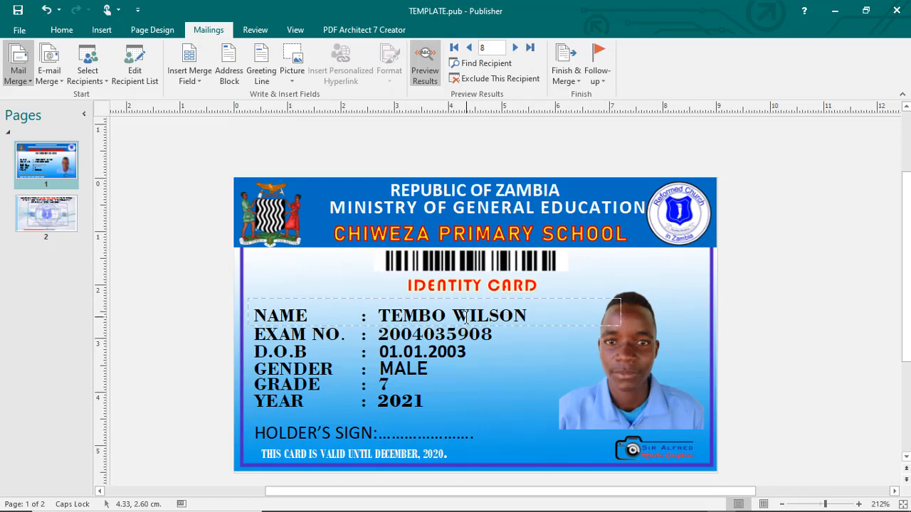
# Step: Open the print preview and examine the sheet of merged cards close up and as a whole page
pyautogui.click(20, 30)
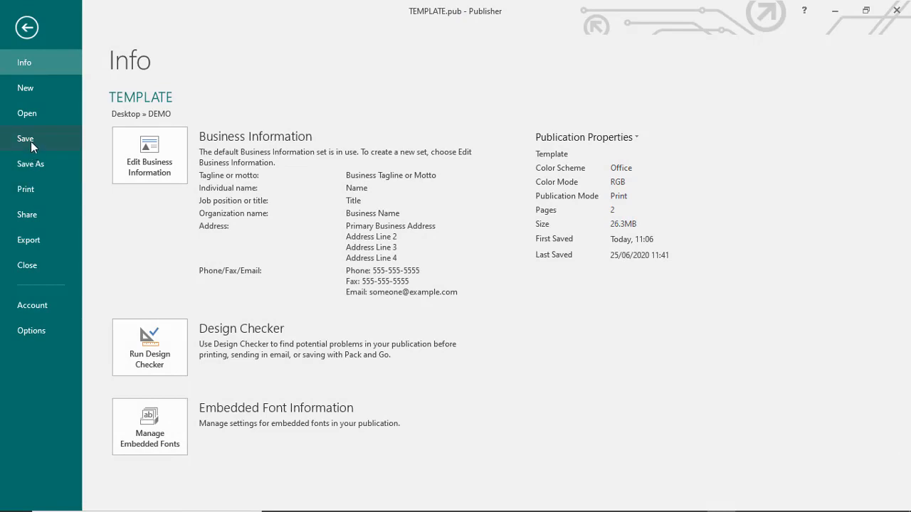
pyautogui.click(29, 193)
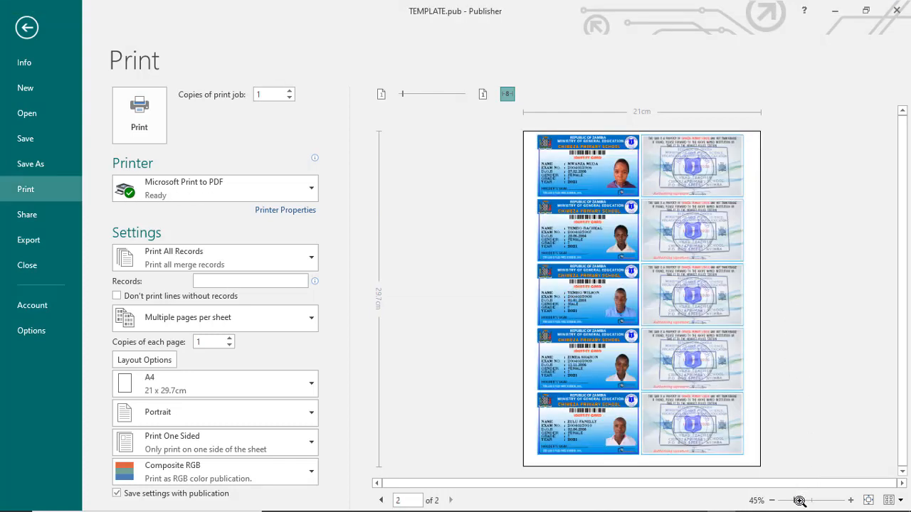
pyautogui.click(812, 500)
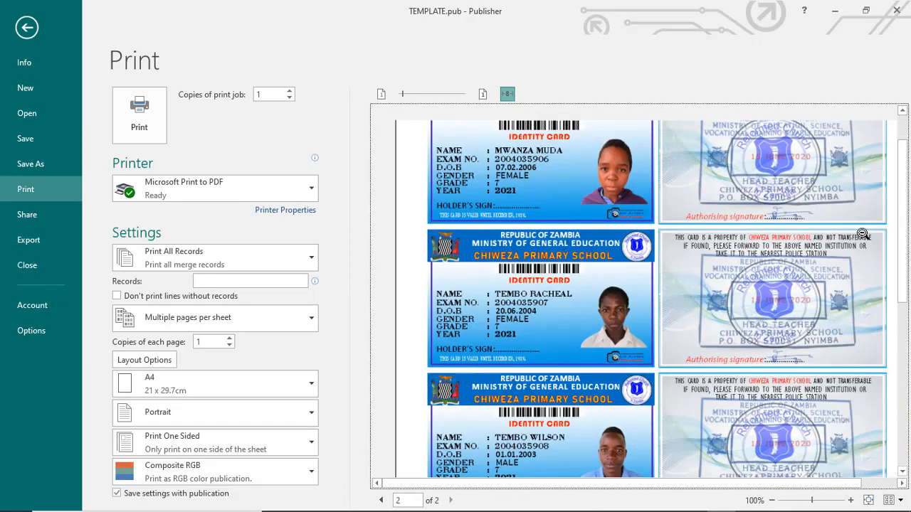
pyautogui.moveTo(903, 218); pyautogui.dragTo(902, 171)
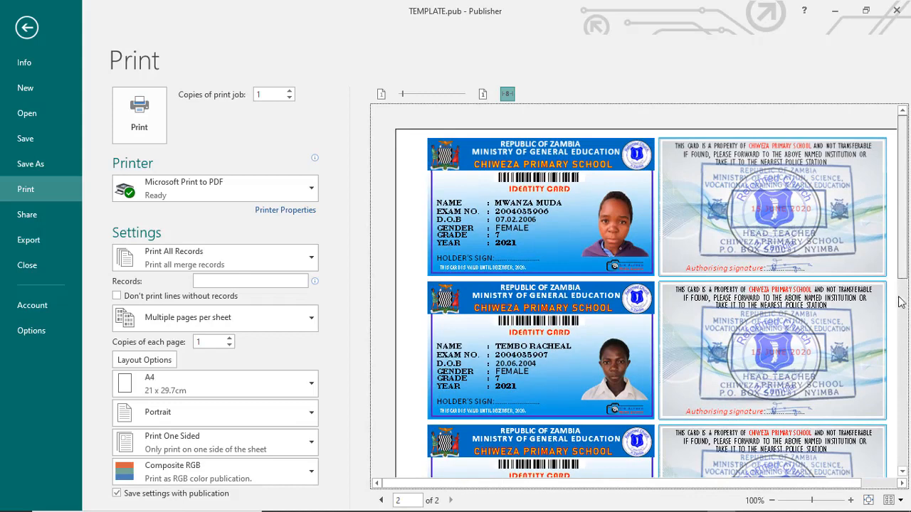
pyautogui.scroll(-2, 903, 276)
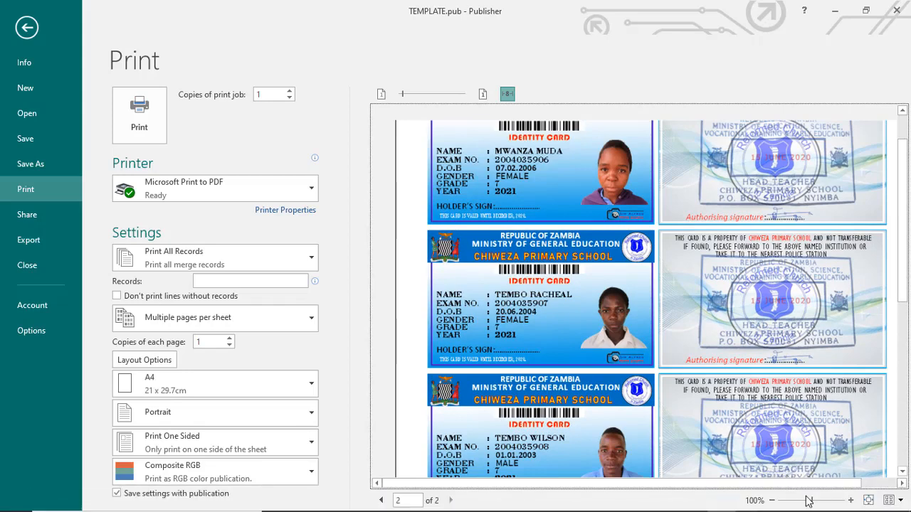
pyautogui.moveTo(808, 501); pyautogui.dragTo(806, 502)
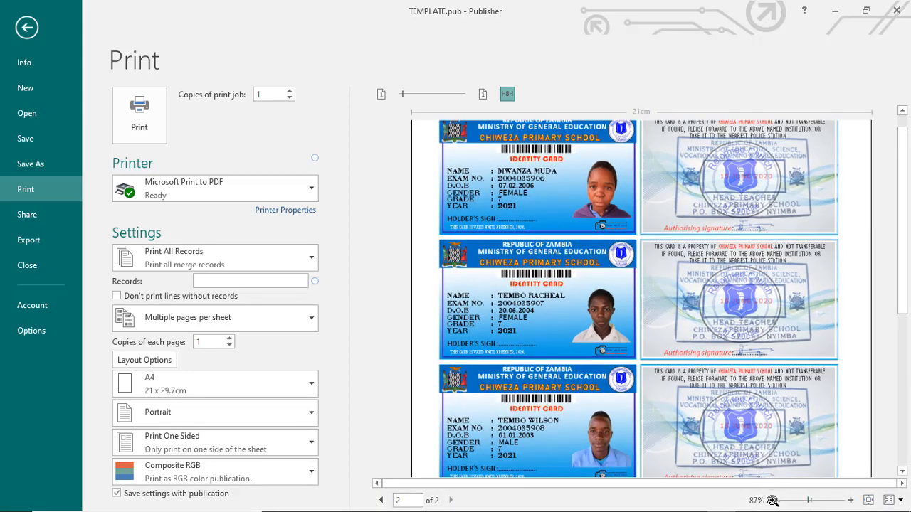
pyautogui.click(771, 500)
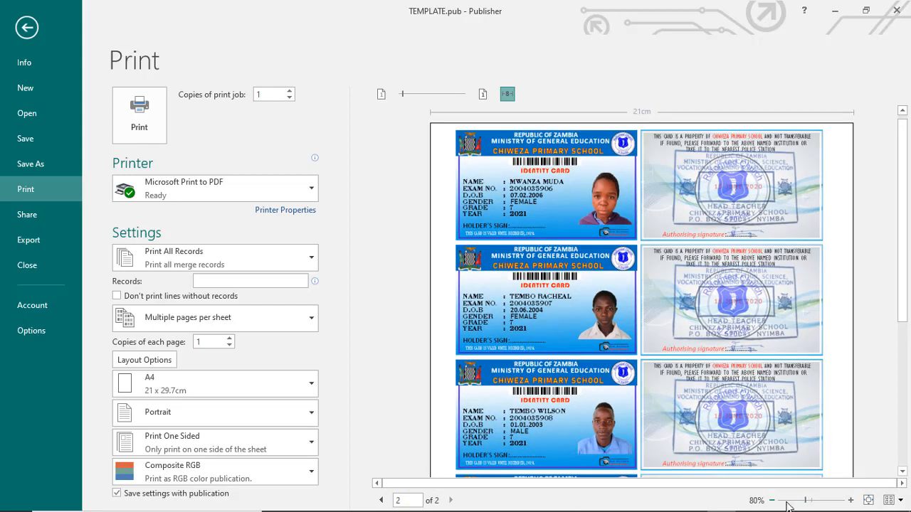
pyautogui.click(798, 501)
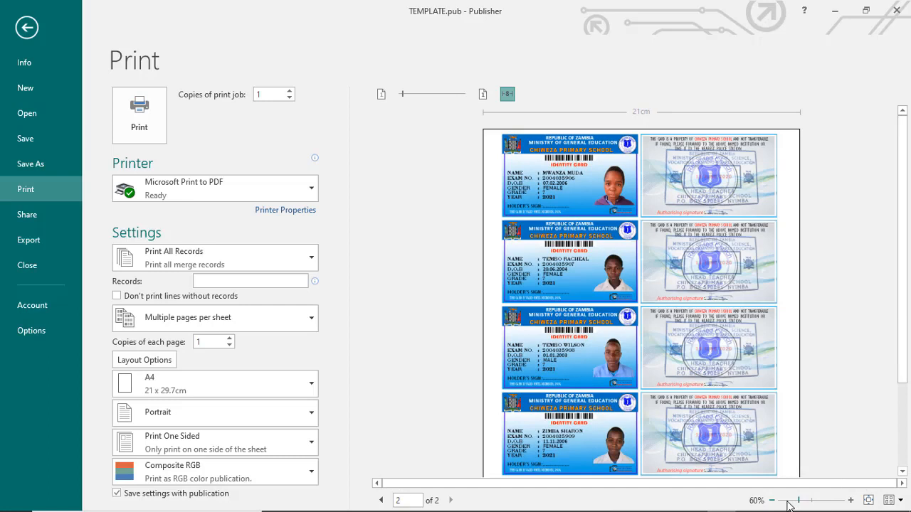
pyautogui.click(681, 356)
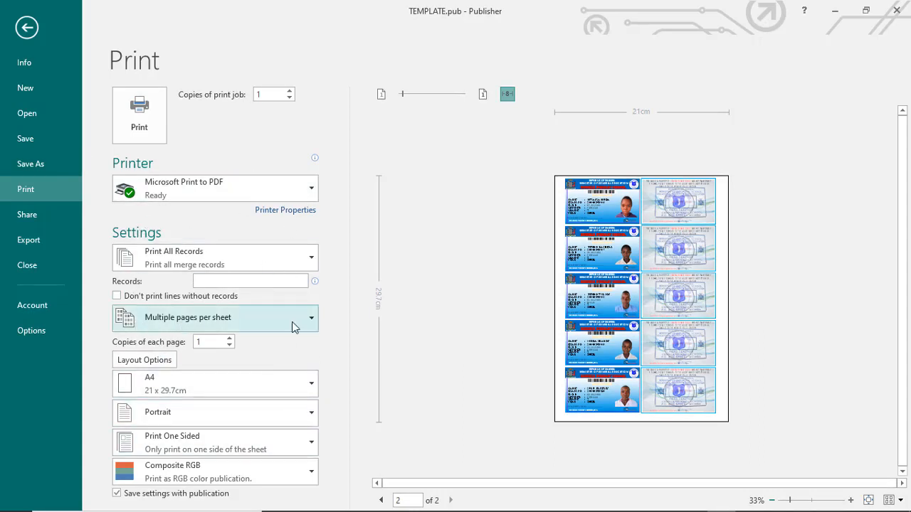
# Step: Print all merge records with multiple pages per sheet on A4 portrait using Microsoft Print to PDF
pyautogui.click(312, 320)
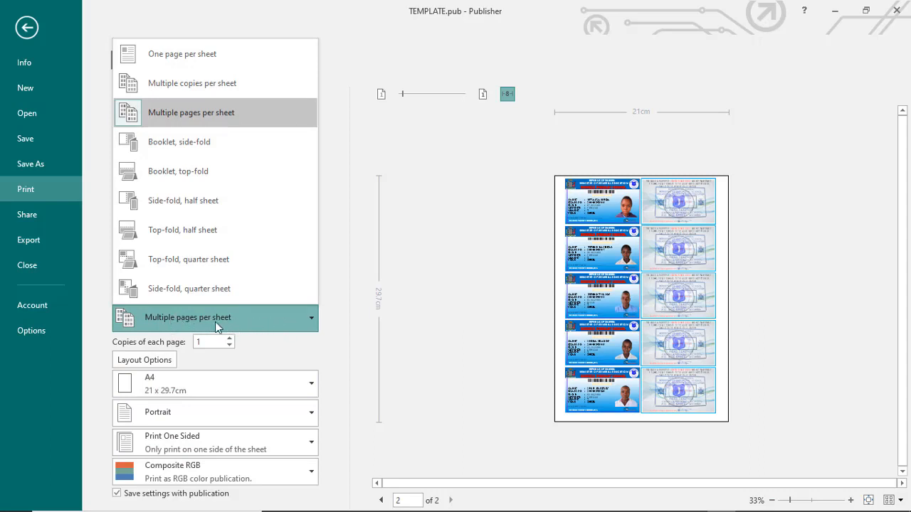
pyautogui.click(202, 113)
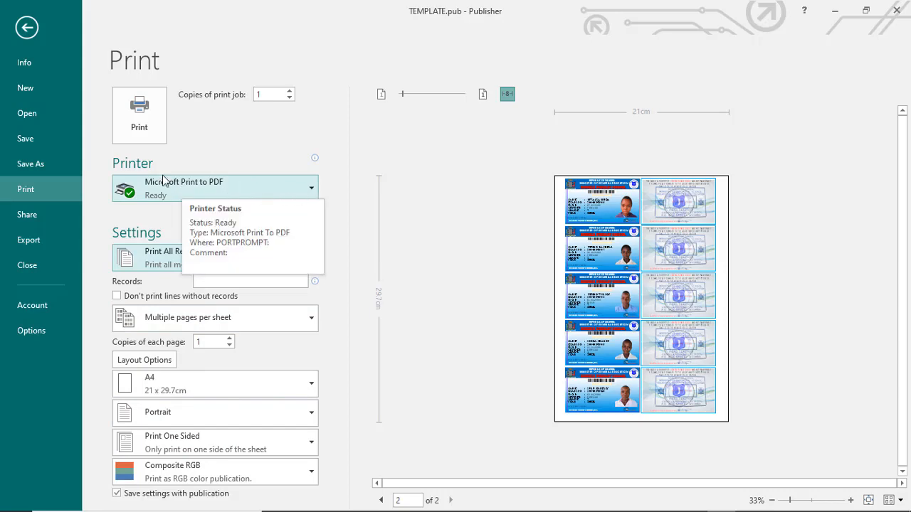
pyautogui.click(148, 134)
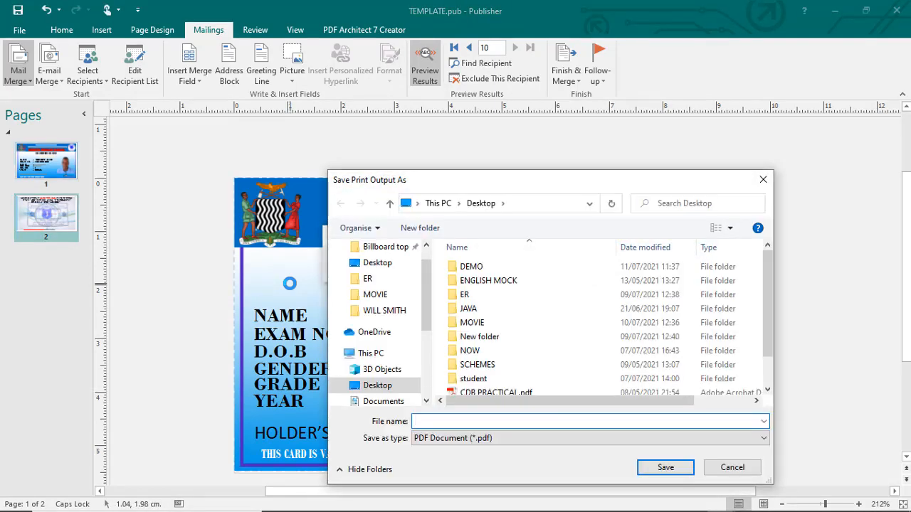
# Step: Save the print output as a PDF named 1 in the DEMO folder on the Desktop
pyautogui.doubleClick(482, 269)
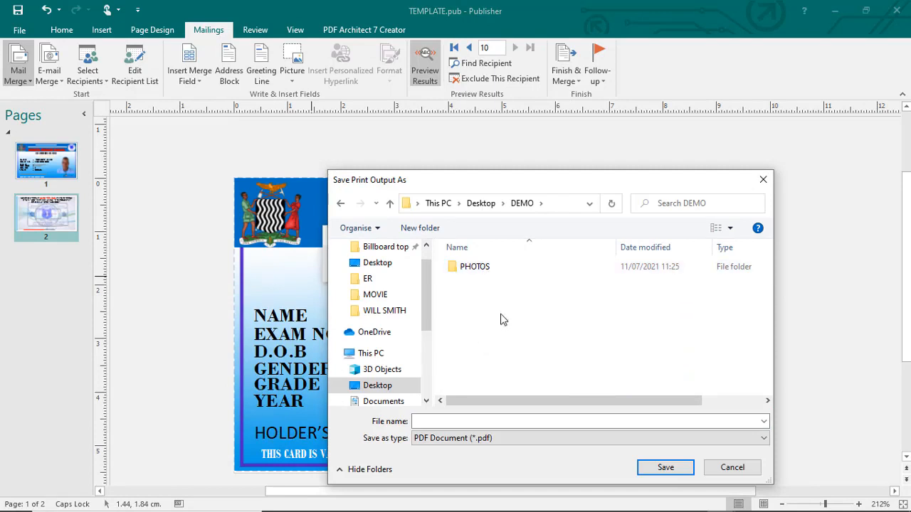
pyautogui.click(449, 422)
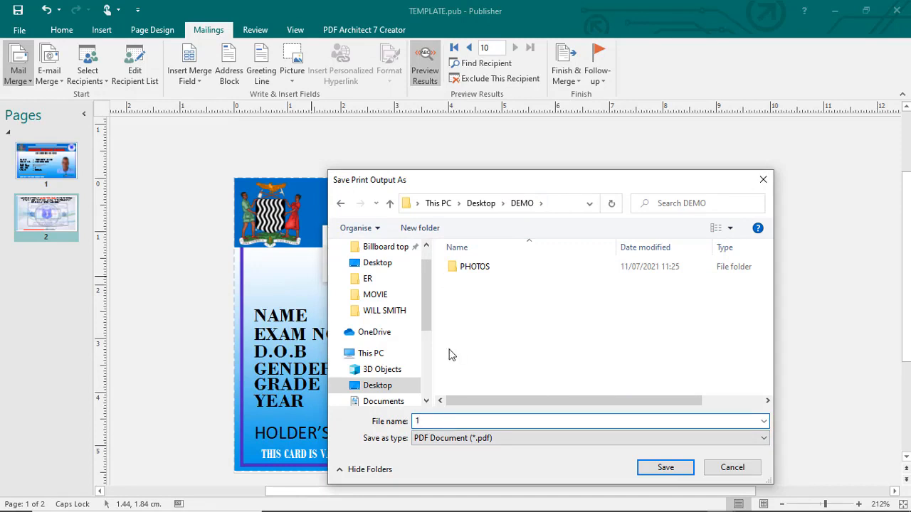
pyautogui.press('Tab')
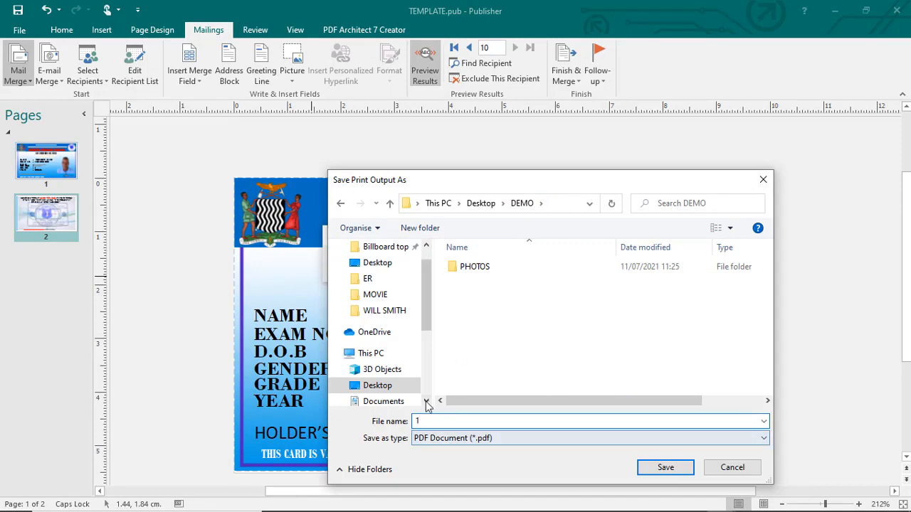
pyautogui.click(666, 468)
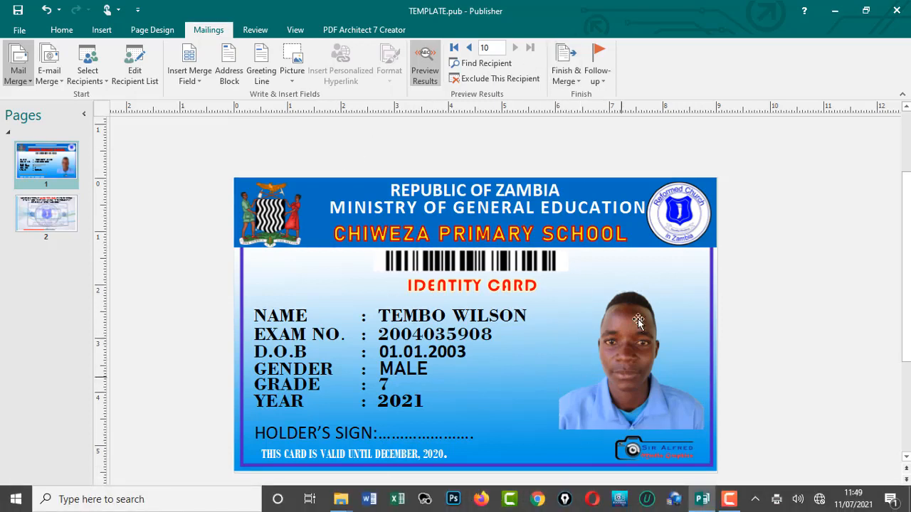
# Step: Switch to the DEMO folder in File Explorer and open 1.pdf in Adobe Acrobat Reader
pyautogui.click(835, 11)
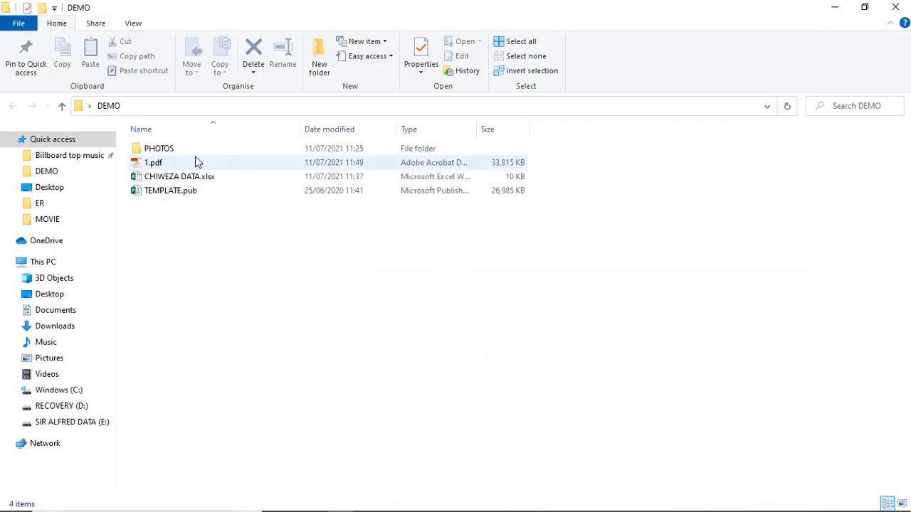
pyautogui.doubleClick(196, 163)
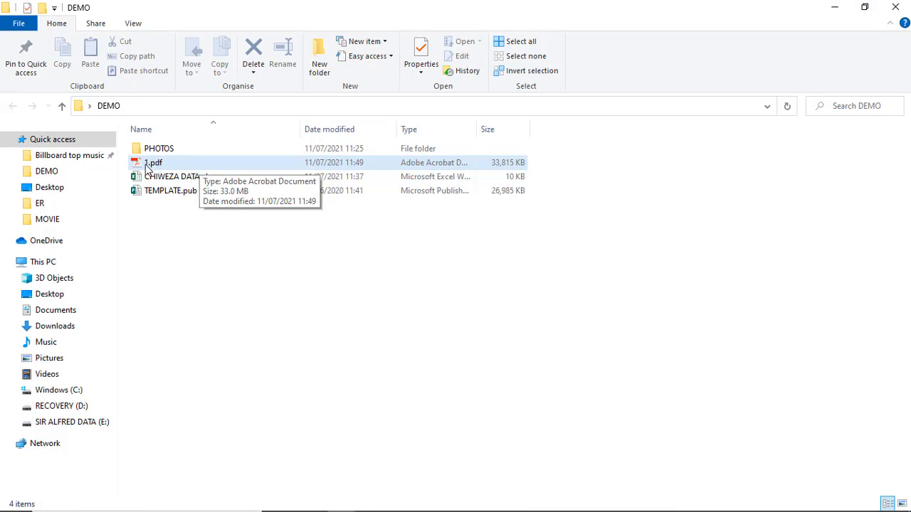
pyautogui.click(200, 164)
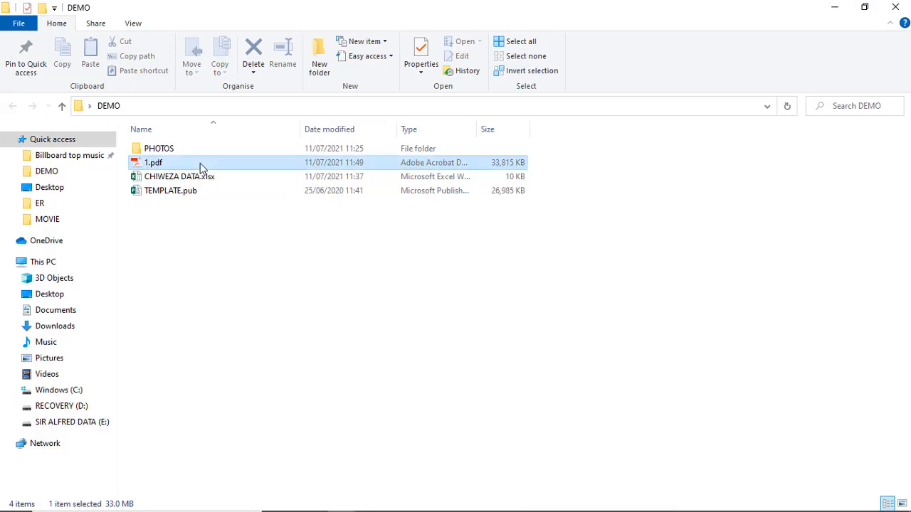
pyautogui.moveTo(448, 508)
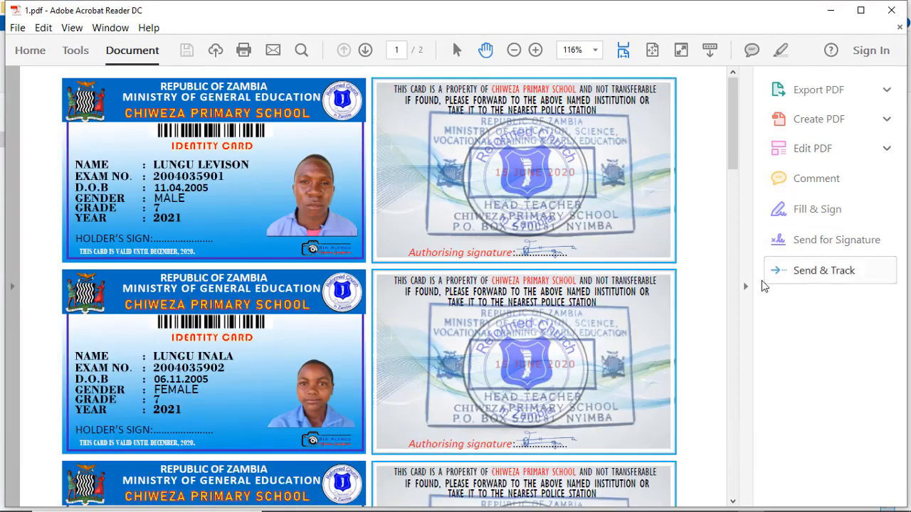
# Step: Hide the tools pane beside the PDF and set the zoom to 100%
pyautogui.click(746, 287)
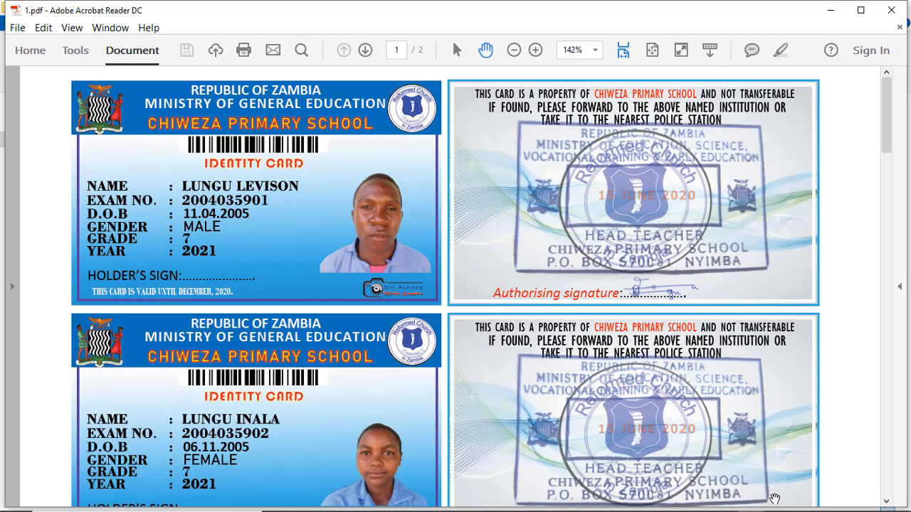
pyautogui.click(595, 51)
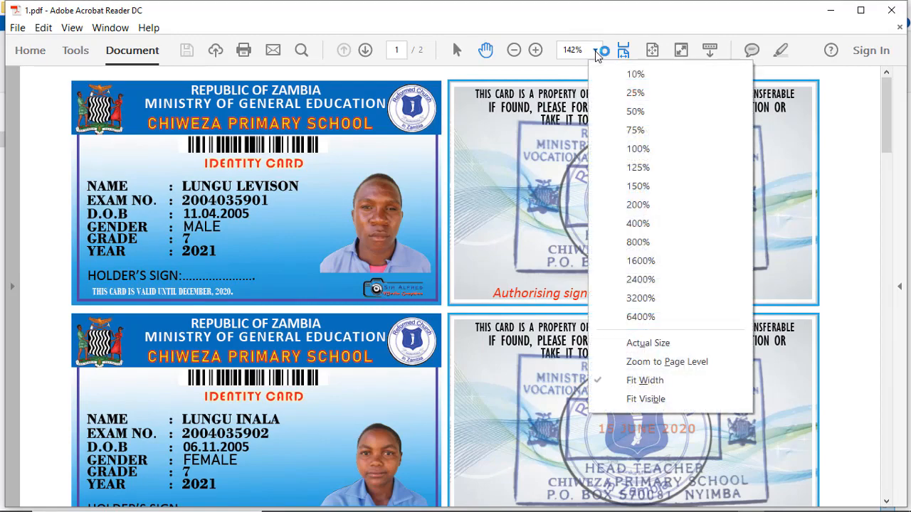
pyautogui.click(638, 148)
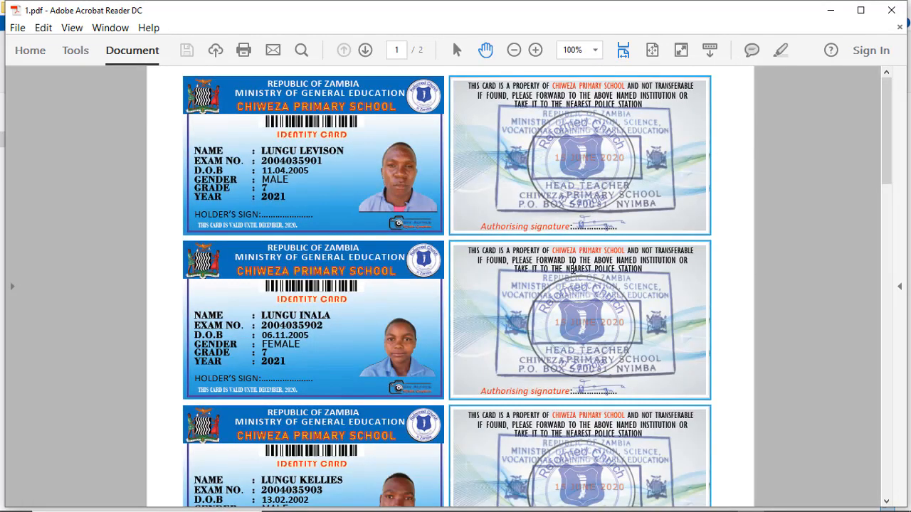
# Step: Examine the identity cards on both pages of 1.pdf, from the first to the last record, and close the file
pyautogui.scroll(-5, 504, 242)
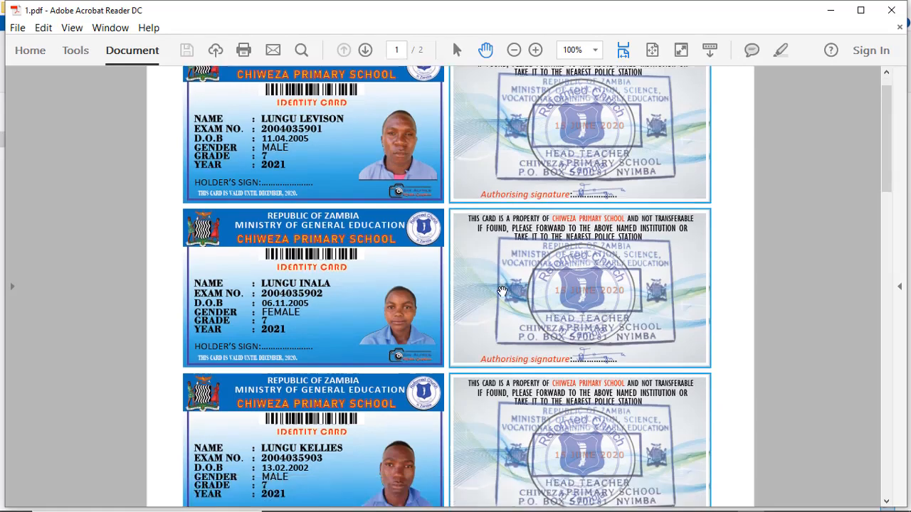
pyautogui.scroll(-15, 500, 294)
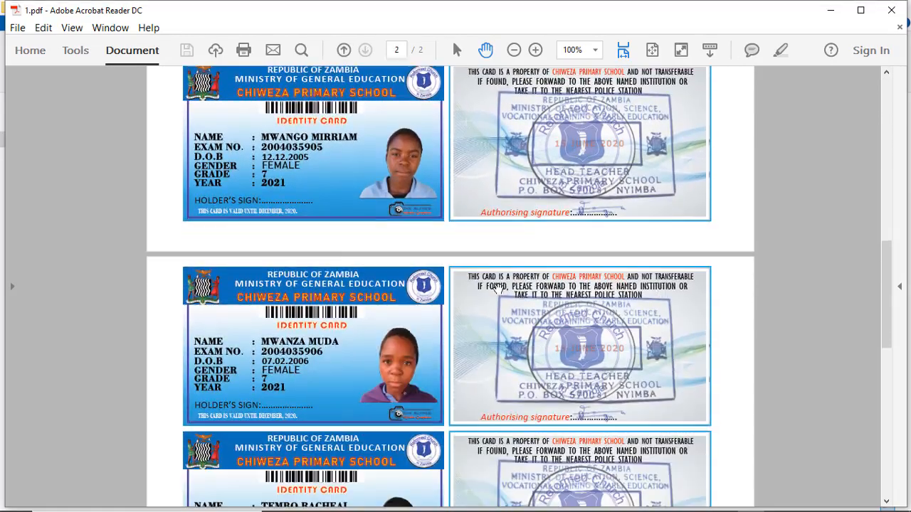
pyautogui.scroll(12, 492, 194)
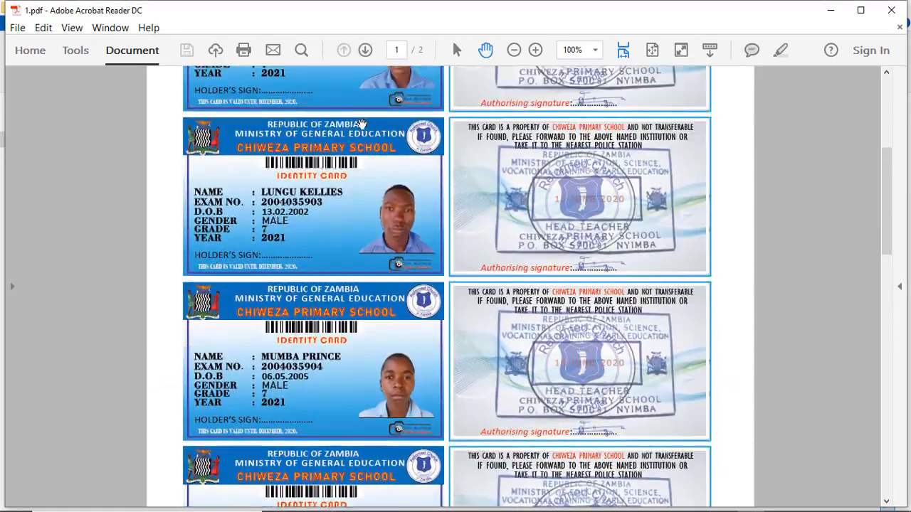
pyautogui.scroll(-5, 313, 319)
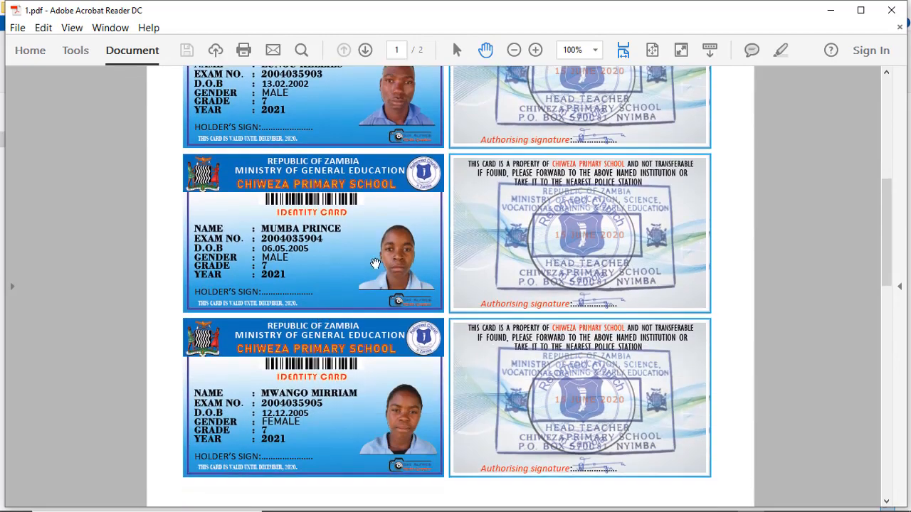
pyautogui.scroll(-7, 376, 278)
pyautogui.scroll(-9, 374, 294)
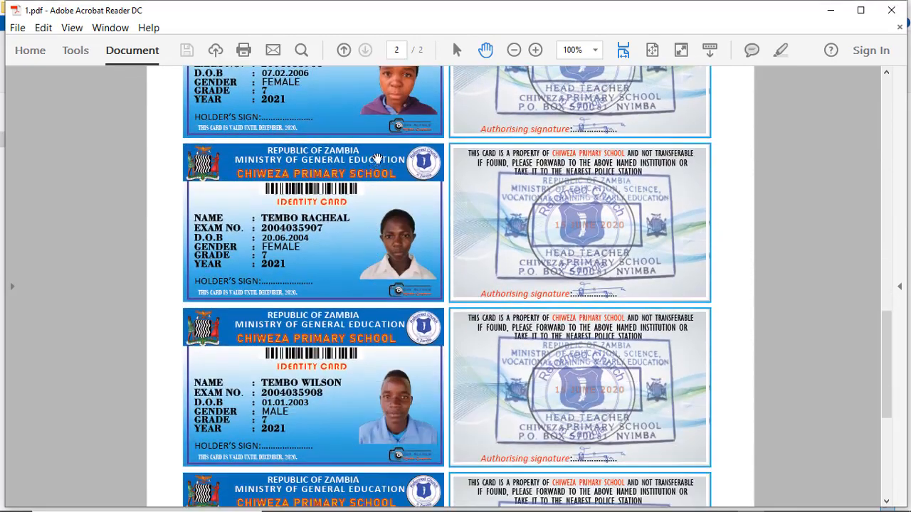
pyautogui.scroll(-9, 469, 330)
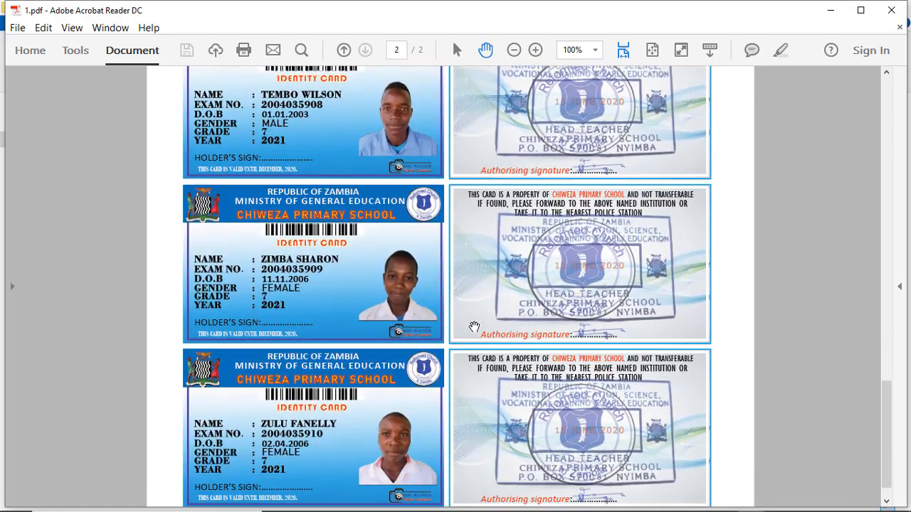
pyautogui.scroll(18, 469, 329)
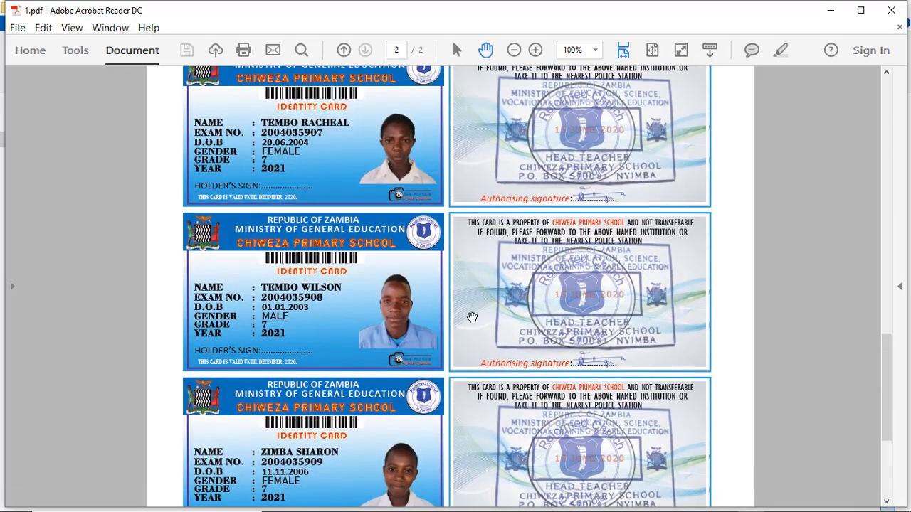
pyautogui.scroll(20, 472, 311)
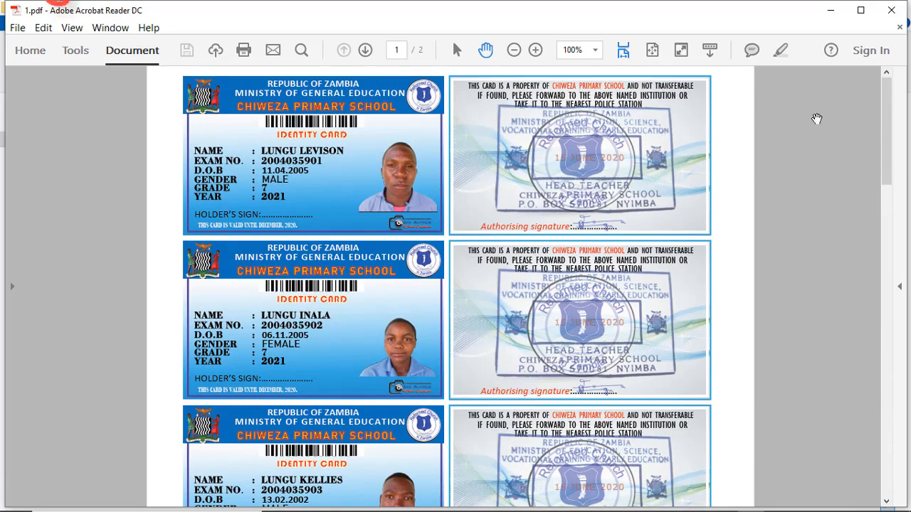
pyautogui.click(891, 11)
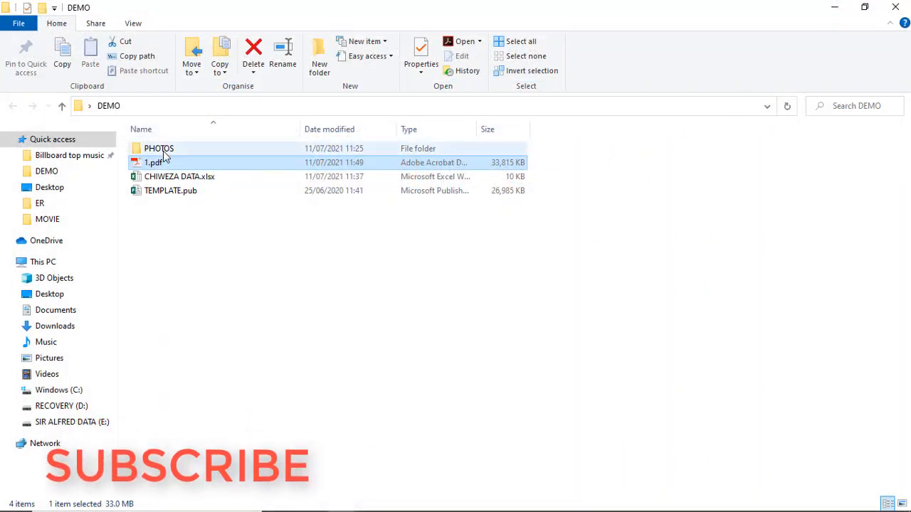
# Step: Reopen 1.pdf from the DEMO folder and hide the tools pane beside it
pyautogui.press('Return')
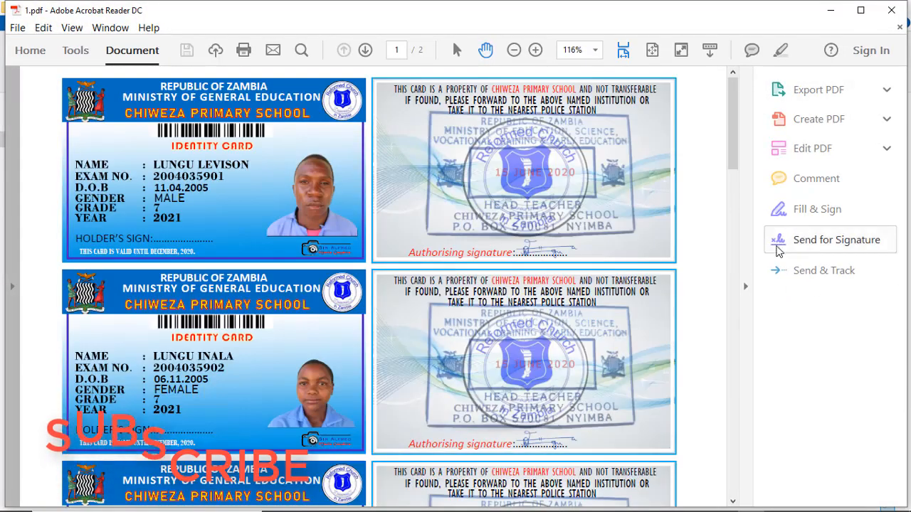
pyautogui.click(746, 292)
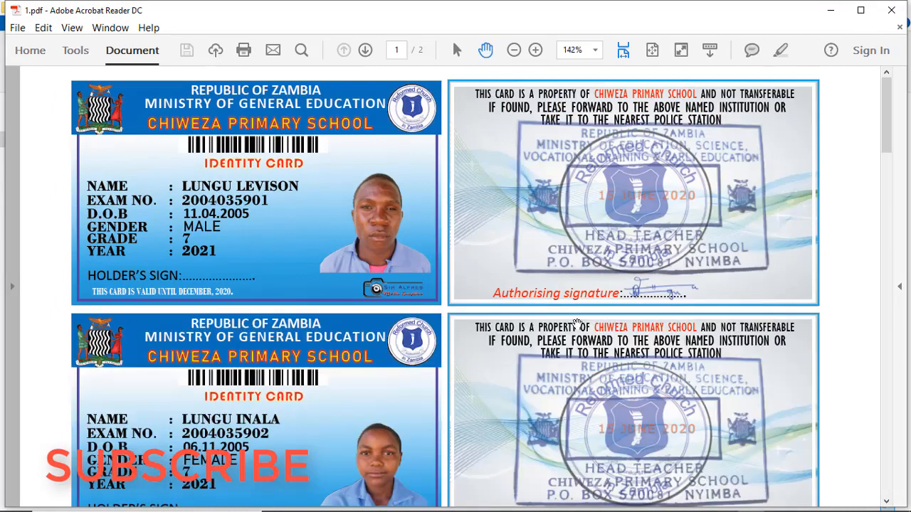